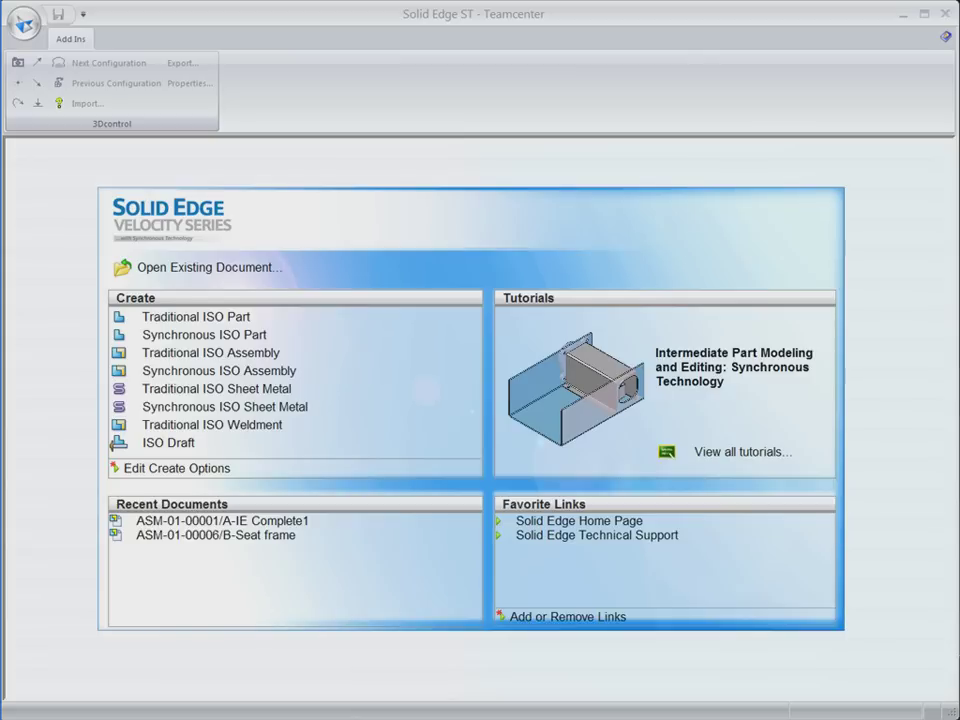
# Step: Search Teamcenter for documents with part number EO*500
pyautogui.click(213, 272)
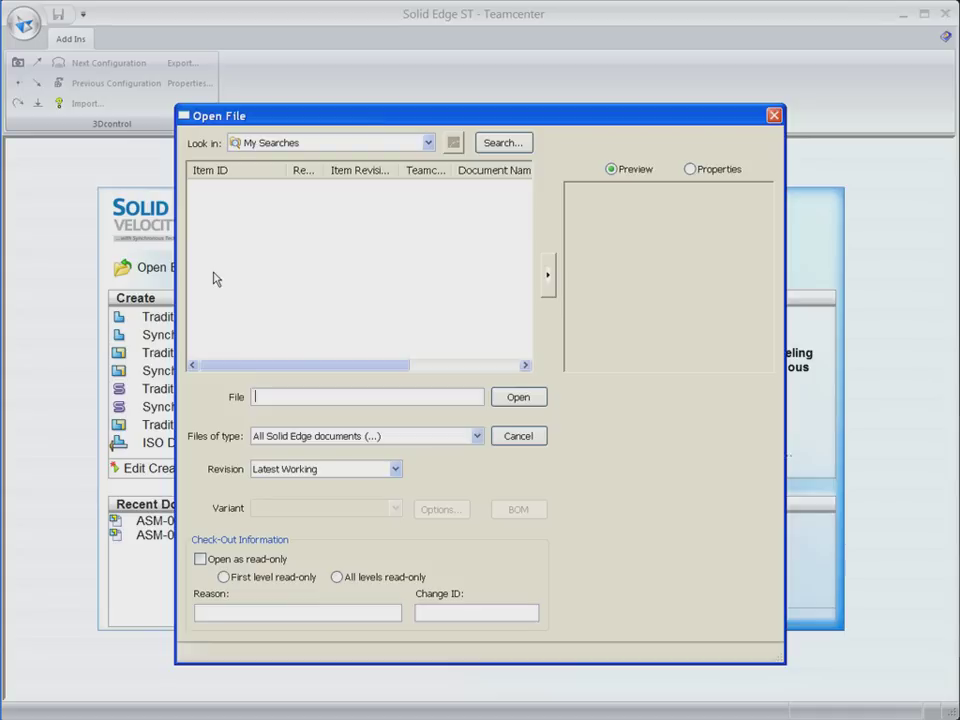
pyautogui.click(505, 144)
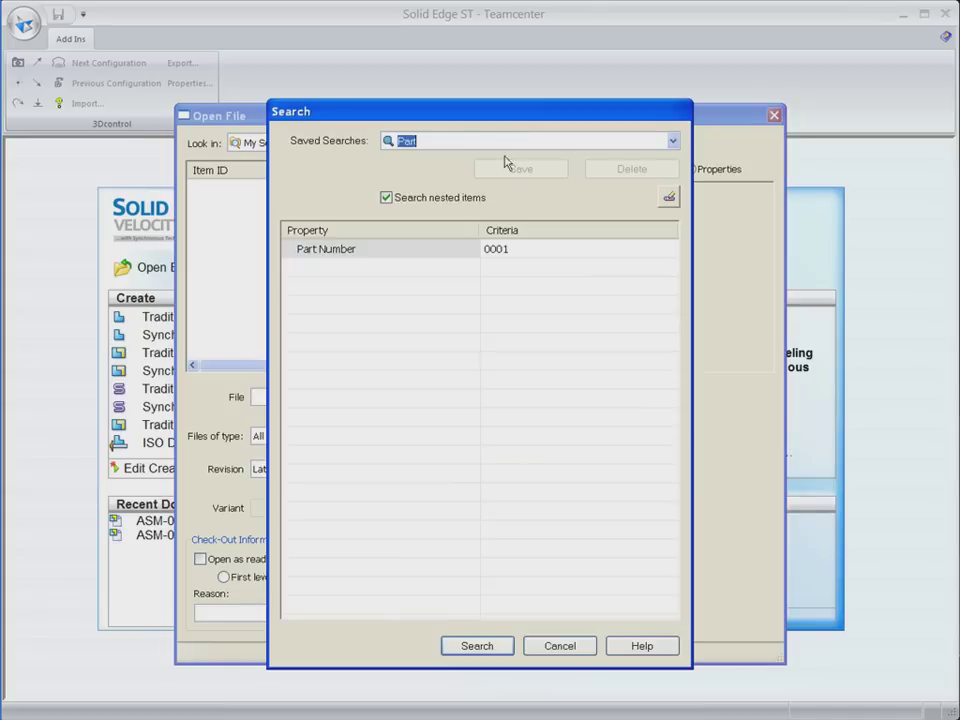
pyautogui.click(525, 252)
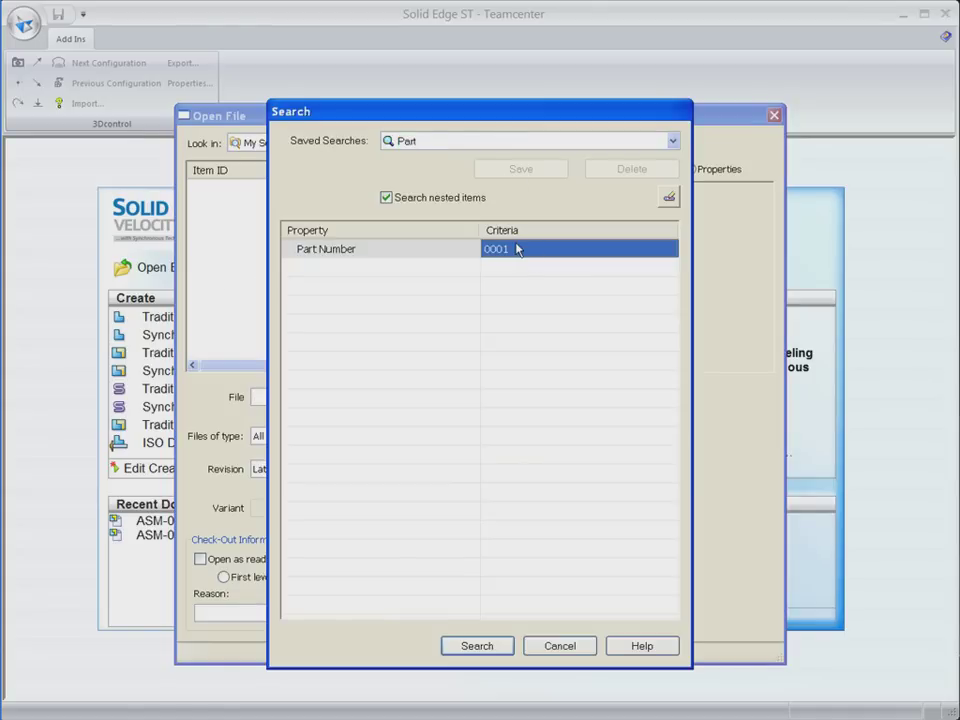
pyautogui.write('EO*')
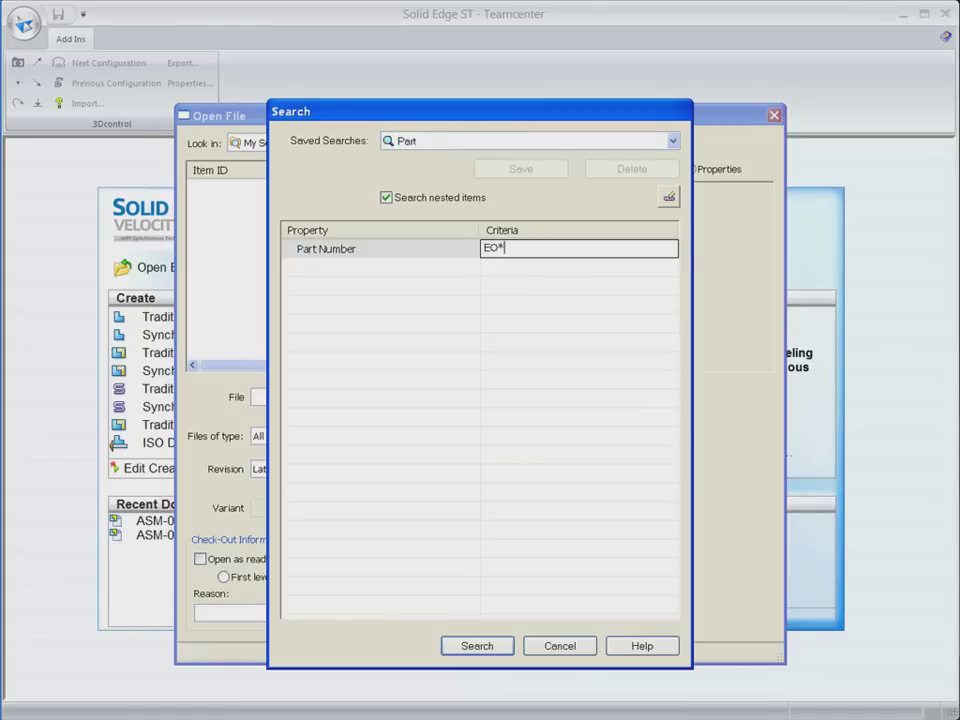
pyautogui.write('500')
pyautogui.press('Return')
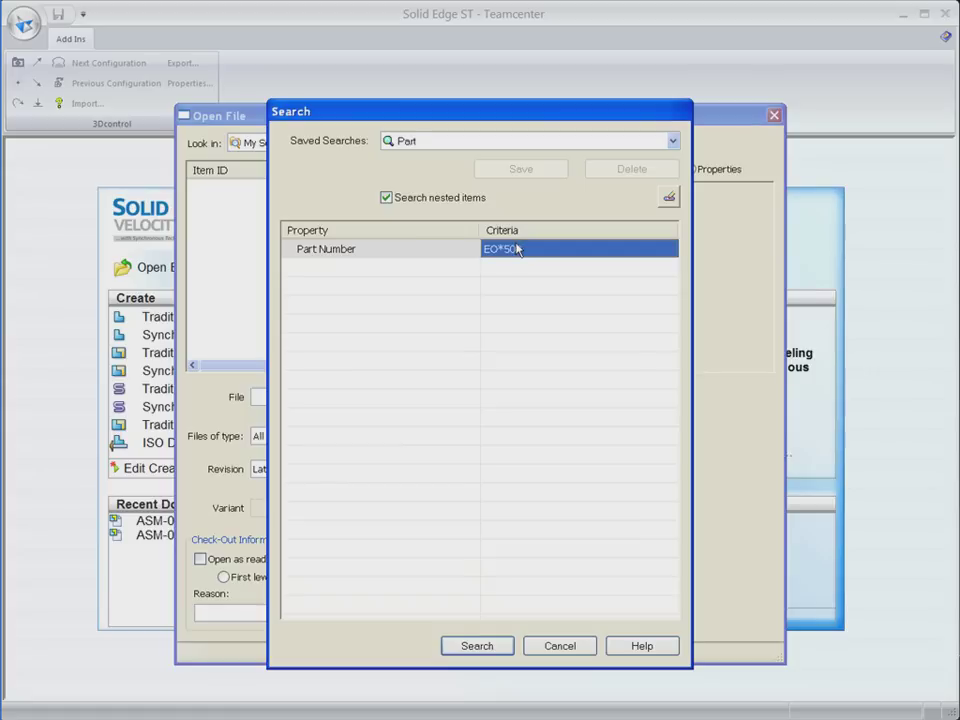
pyautogui.click(477, 645)
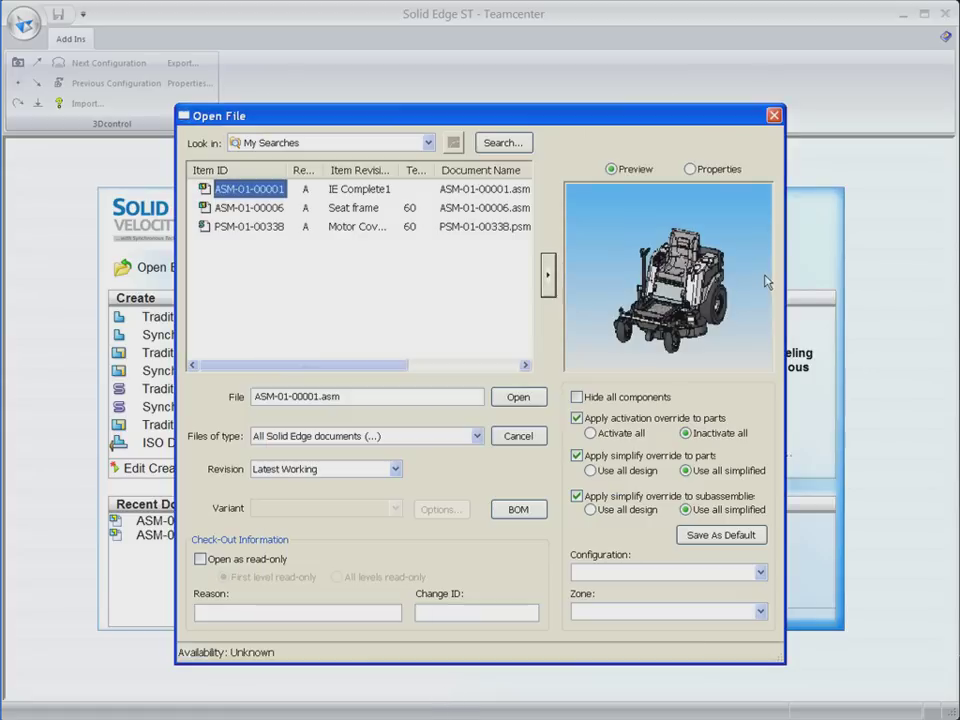
# Step: Open assembly ASM-01-00001 at its Latest Working revision
pyautogui.click(396, 470)
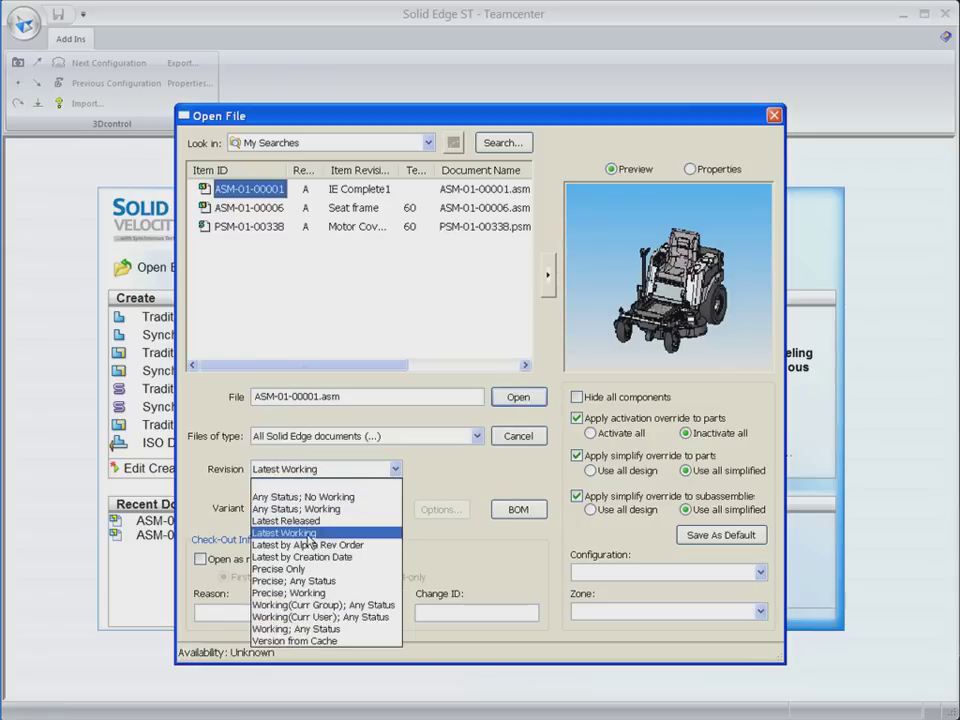
pyautogui.click(370, 533)
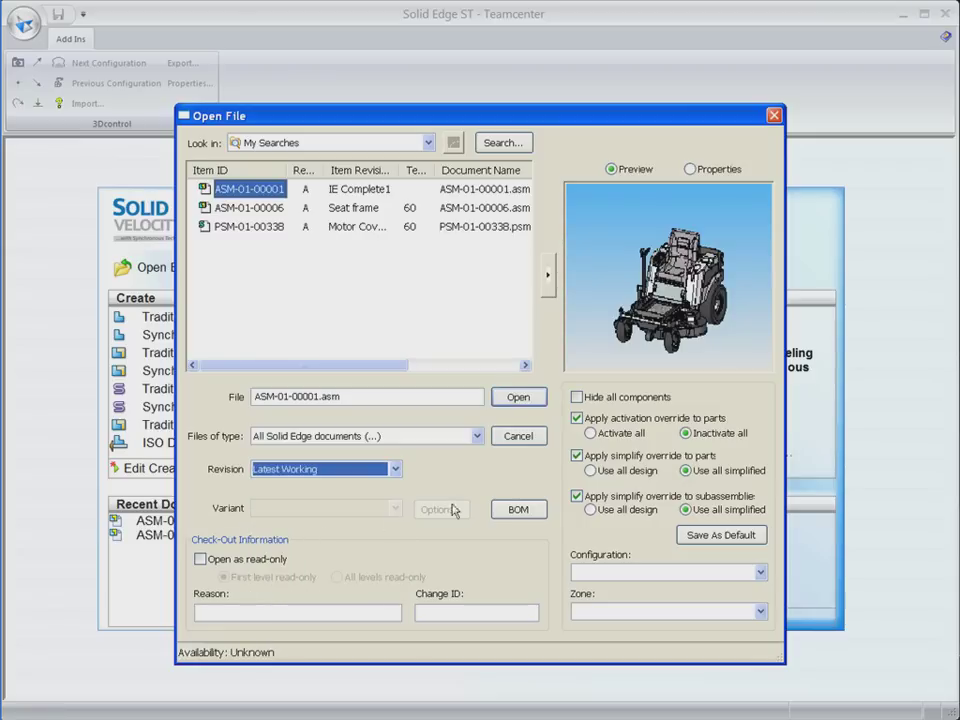
pyautogui.click(524, 398)
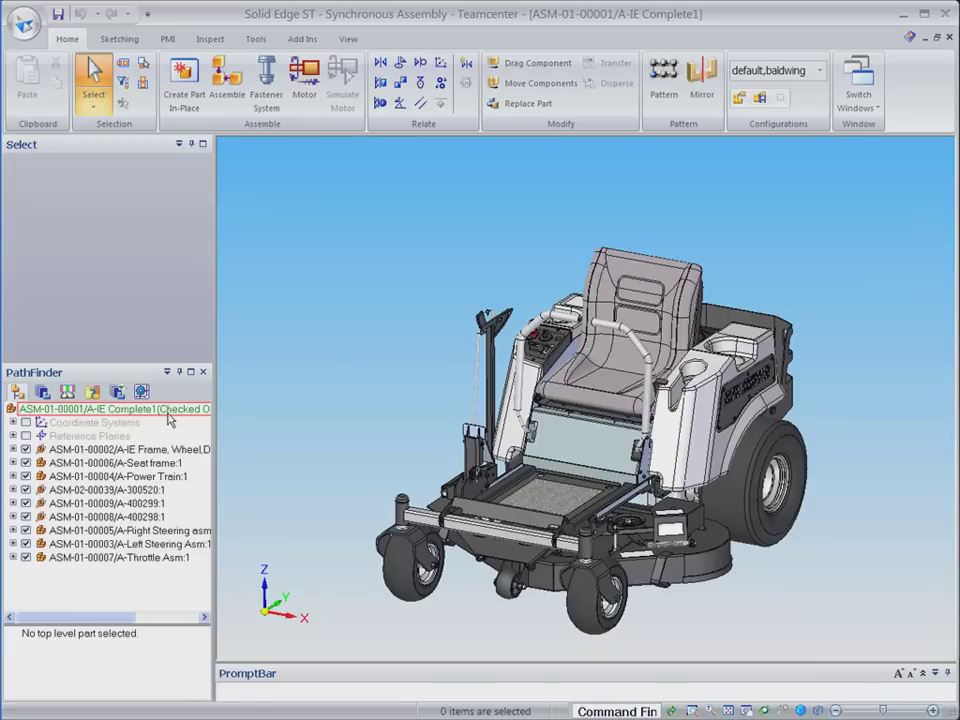
# Step: Once IE Complete1 has loaded, select the Seat frame subassembly in PathFinder
pyautogui.moveTo(174, 417)
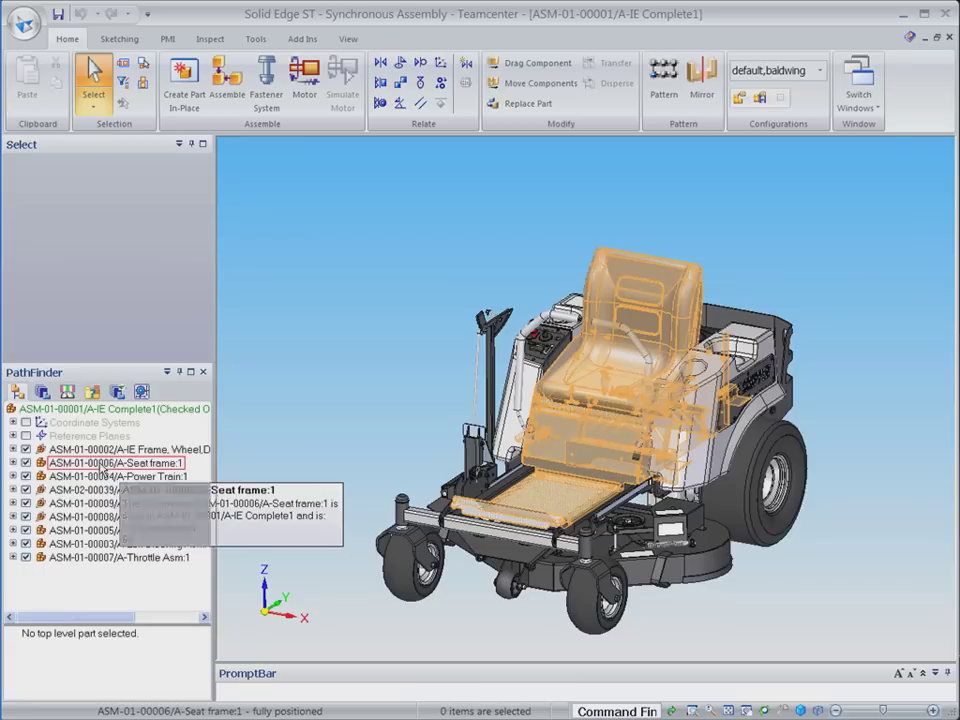
pyautogui.click(103, 463)
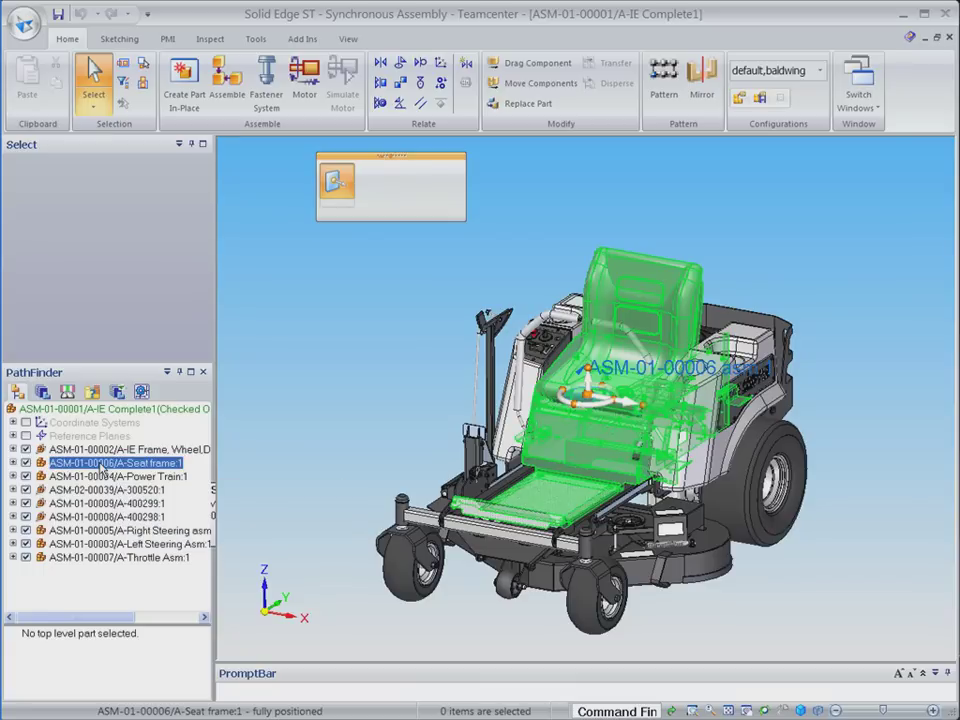
# Step: Create revision B of the Seat frame subassembly and check it into Teamcenter
pyautogui.rightClick(103, 467)
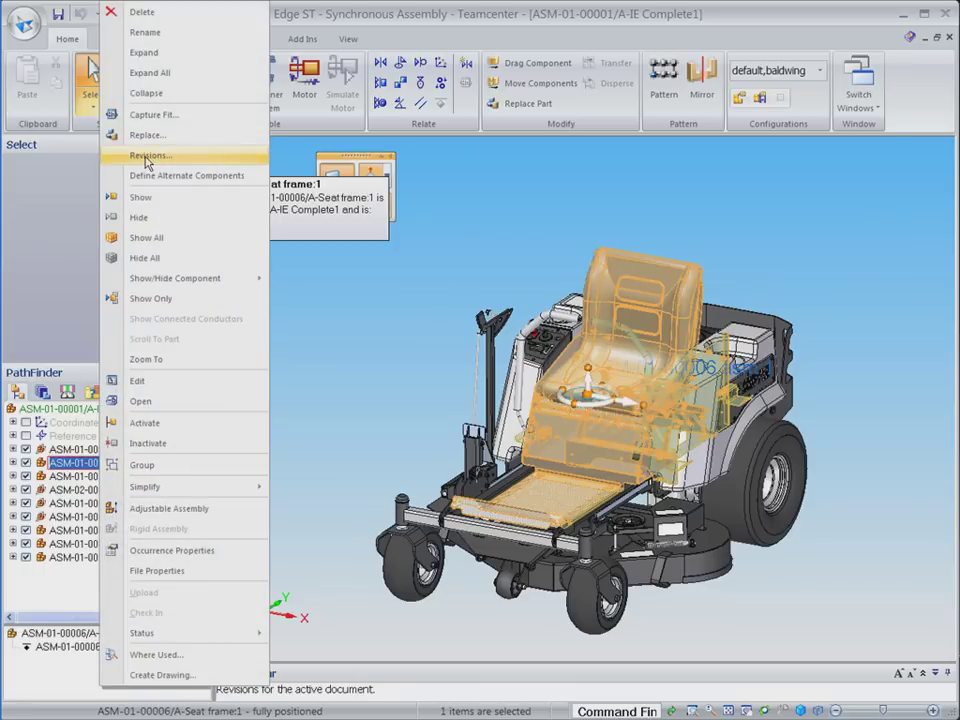
pyautogui.click(147, 157)
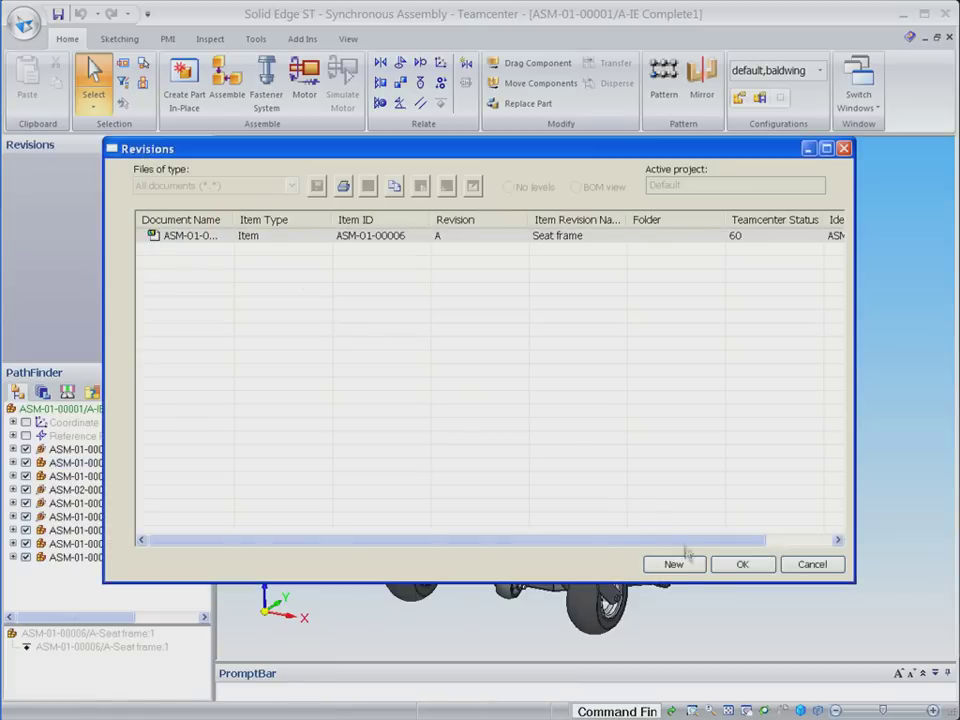
pyautogui.click(675, 563)
pyautogui.click(745, 566)
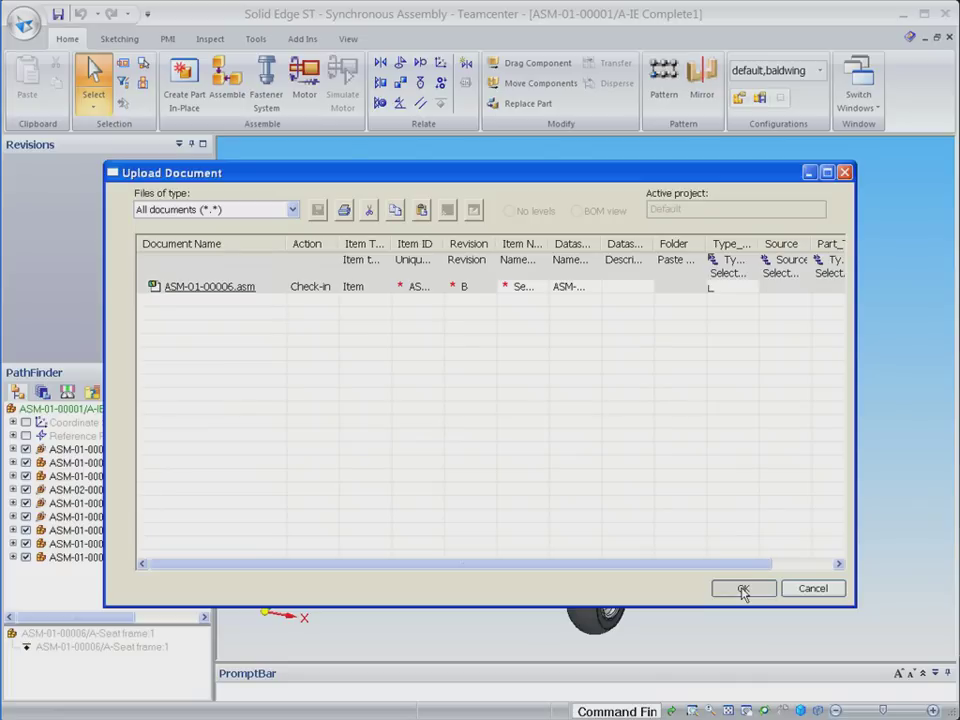
pyautogui.click(743, 590)
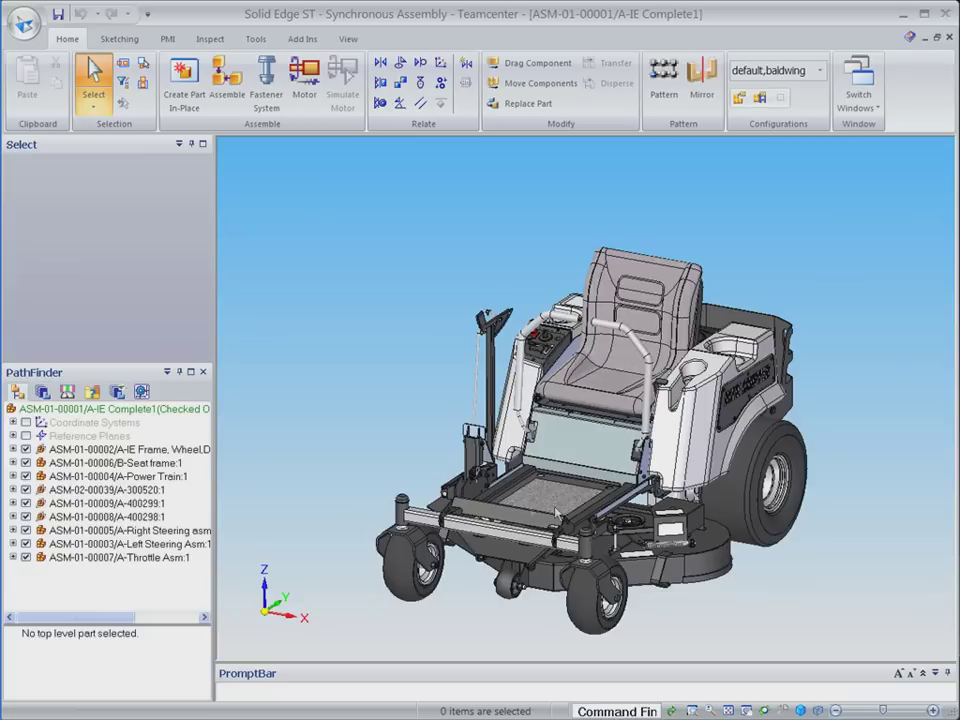
# Step: Open the Motor Cover in place, zoom in on it, and Save As from the Read-Only Assistant
pyautogui.doubleClick(124, 463)
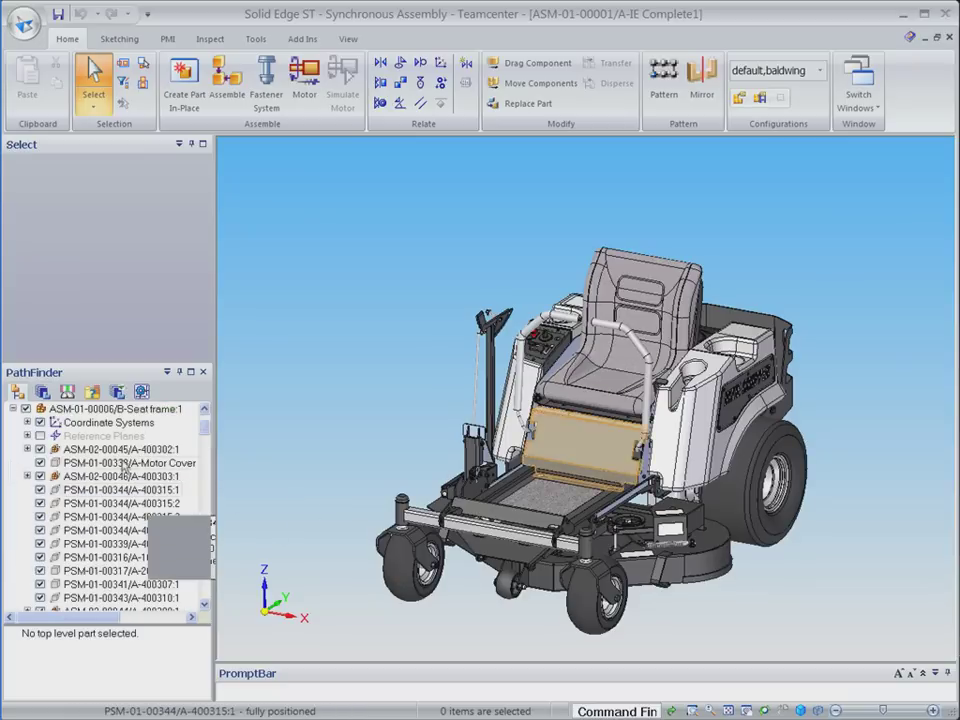
pyautogui.doubleClick(598, 455)
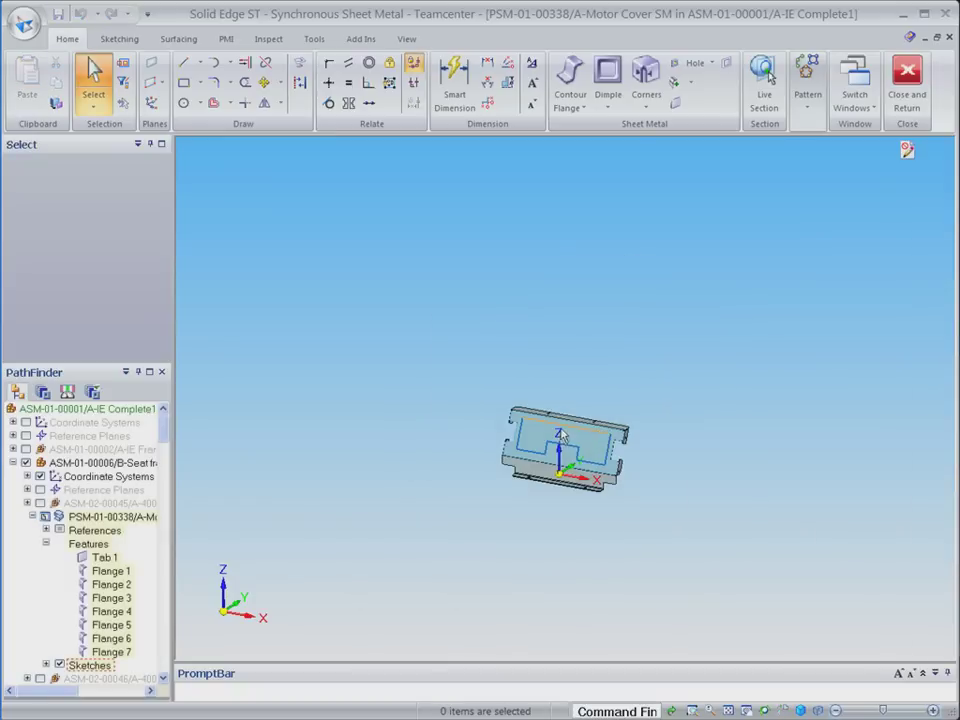
pyautogui.click(692, 710)
pyautogui.moveTo(441, 342); pyautogui.dragTo(688, 553)
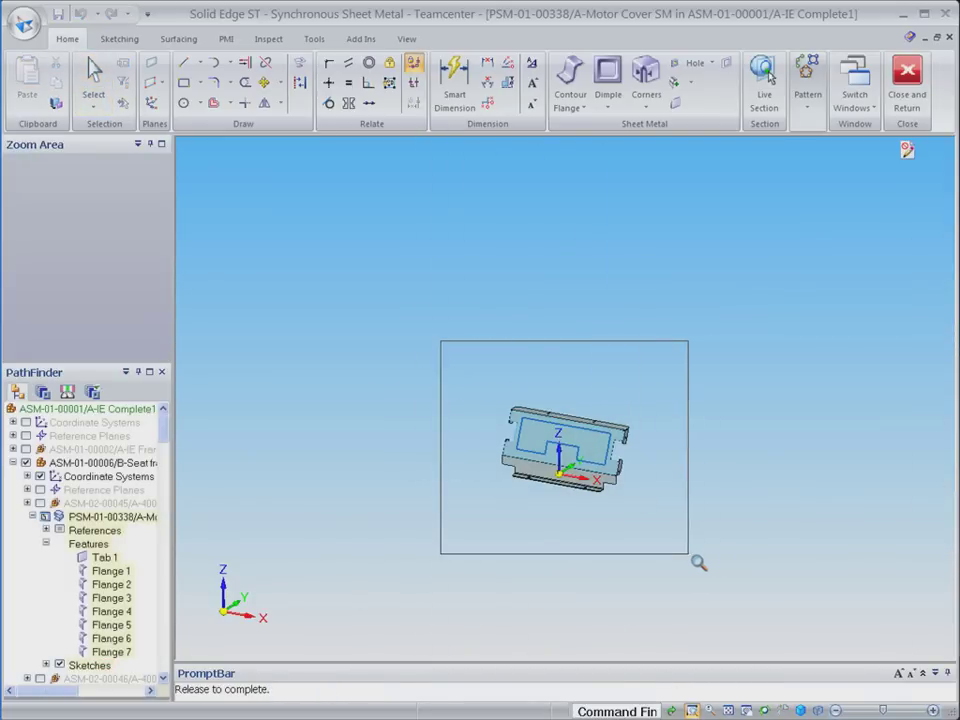
pyautogui.press('Escape')
pyautogui.click(908, 151)
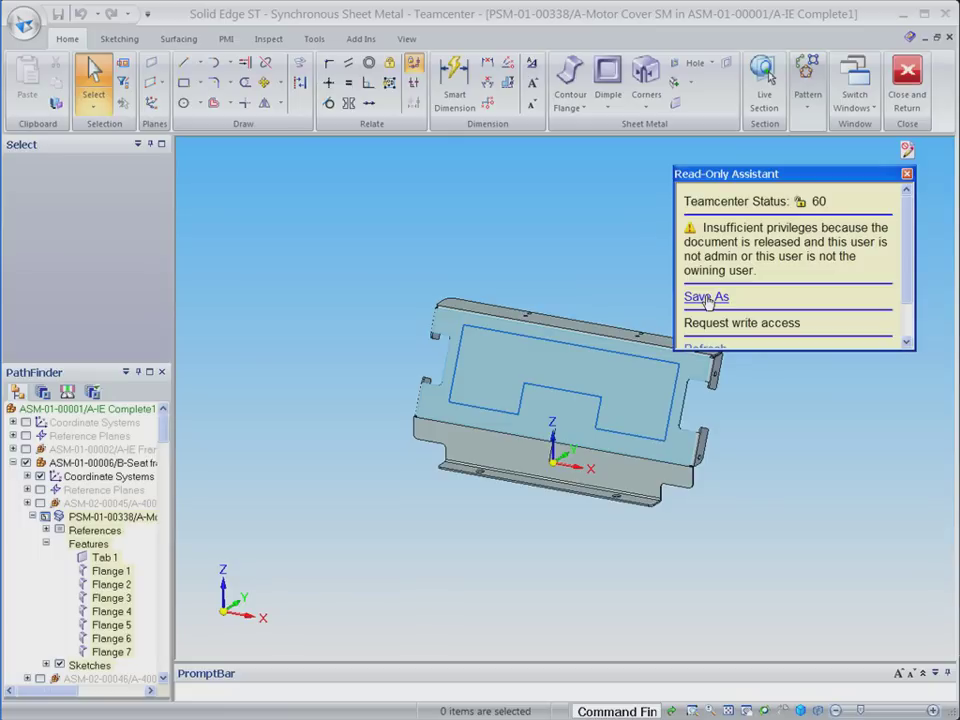
pyautogui.click(706, 299)
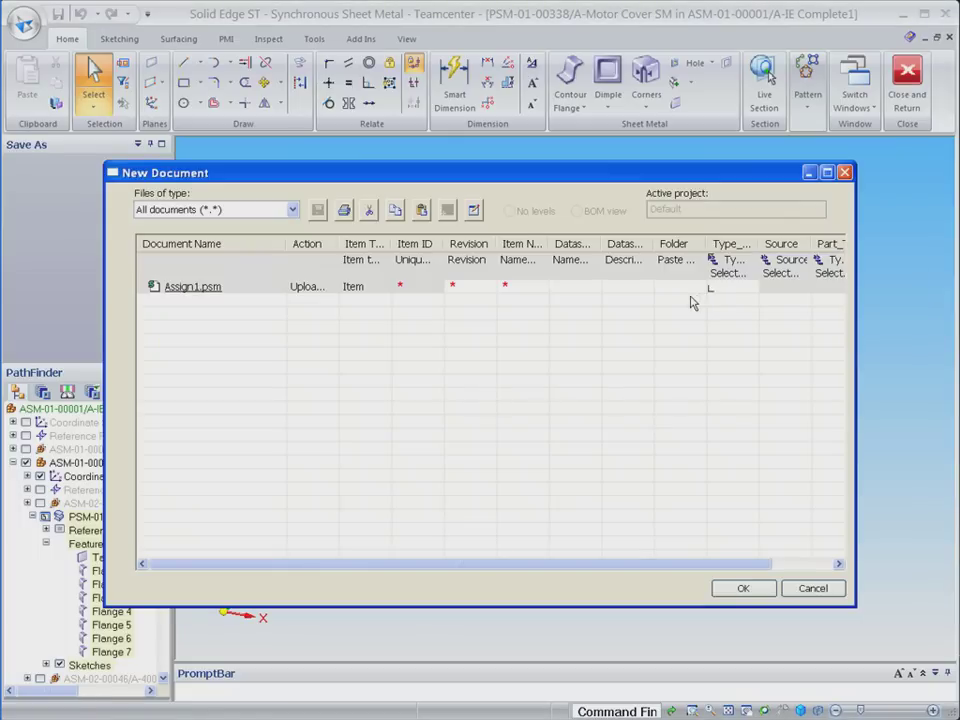
# Step: Compose item ID PSM-01-00500 with SE Sheet Metal file type and Huntsville, Alabama location
pyautogui.click(474, 210)
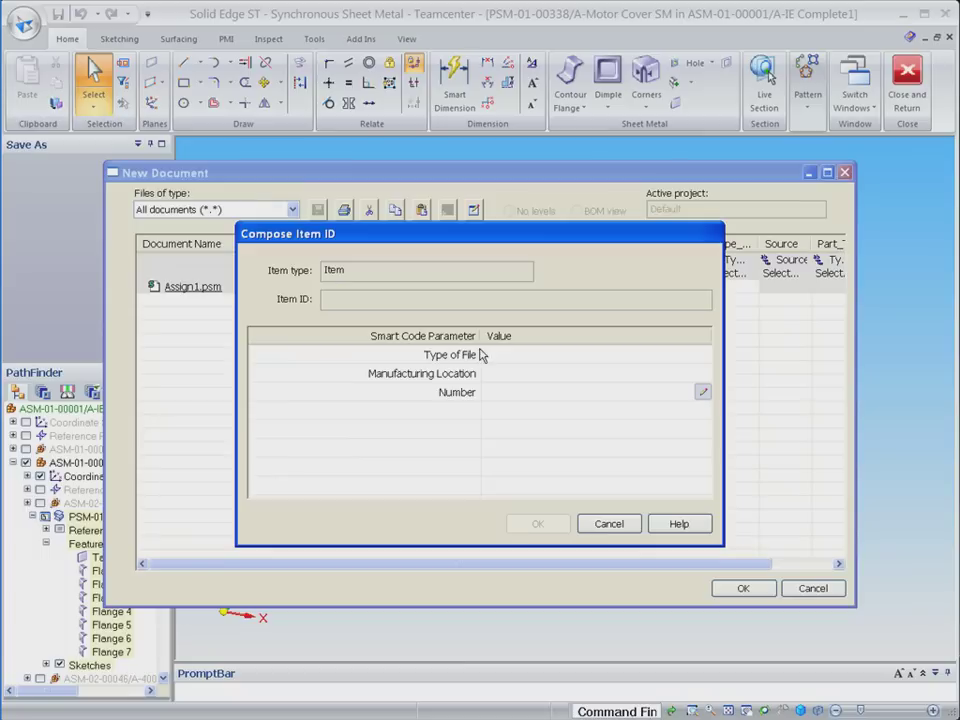
pyautogui.click(700, 357)
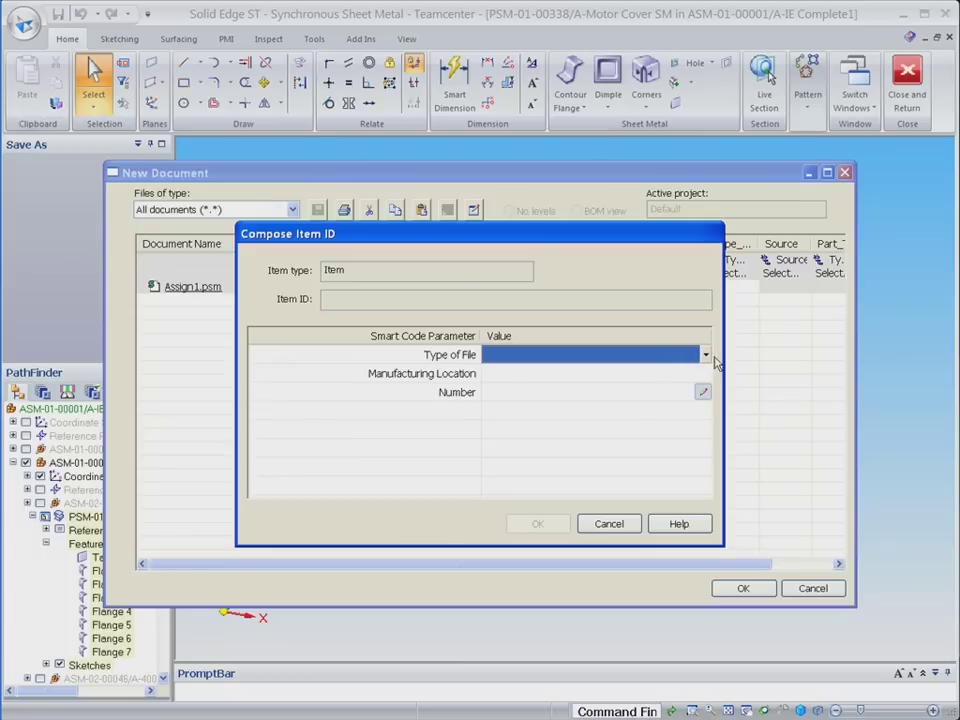
pyautogui.click(705, 355)
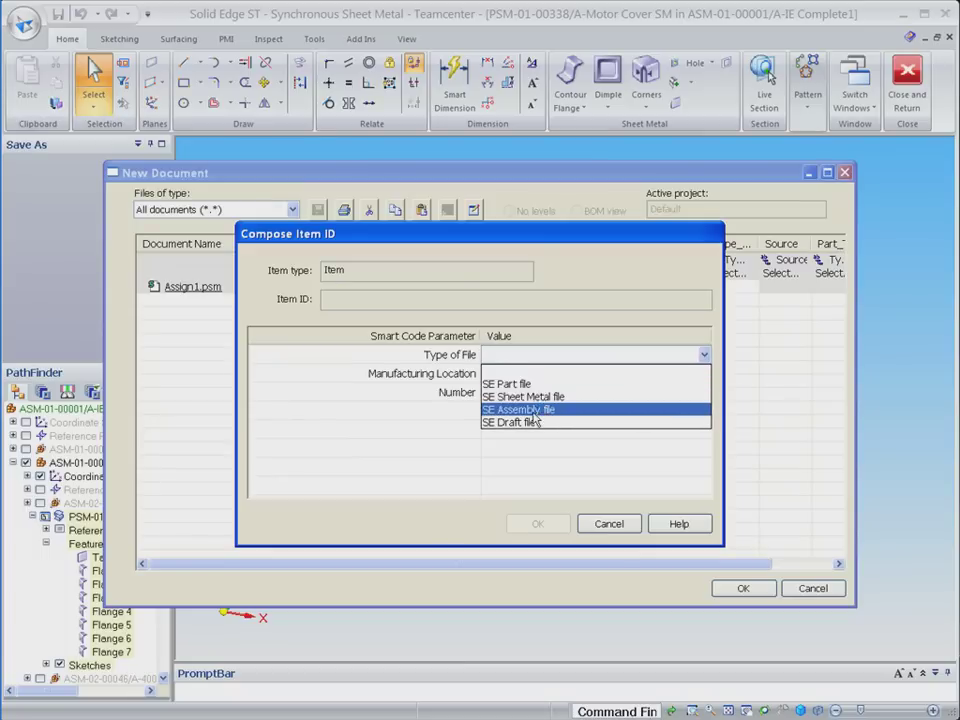
pyautogui.click(530, 400)
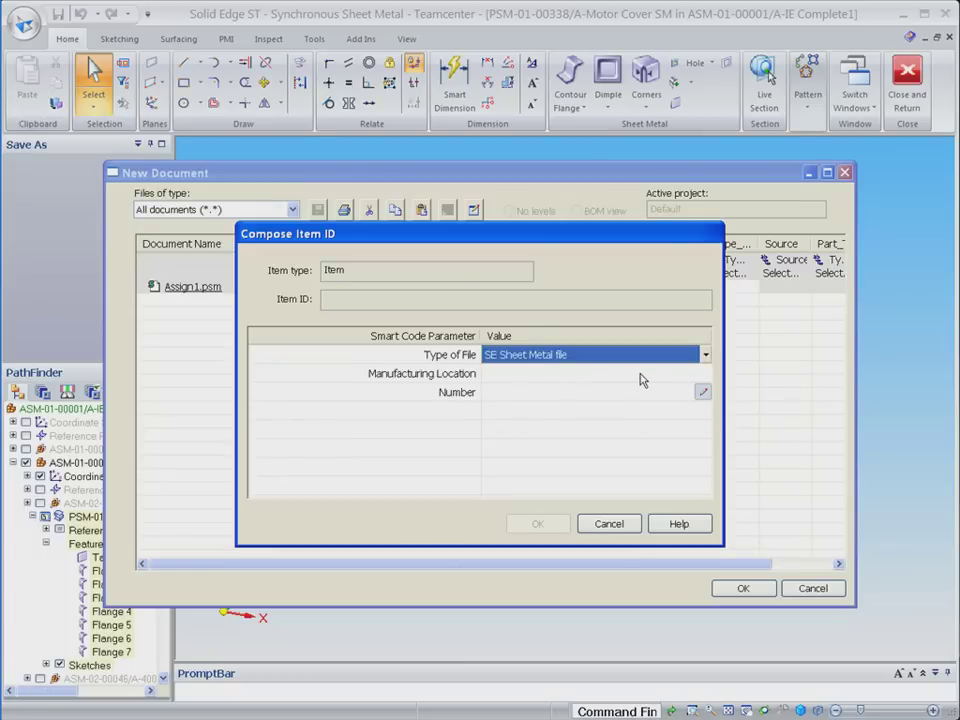
pyautogui.click(703, 377)
pyautogui.click(705, 373)
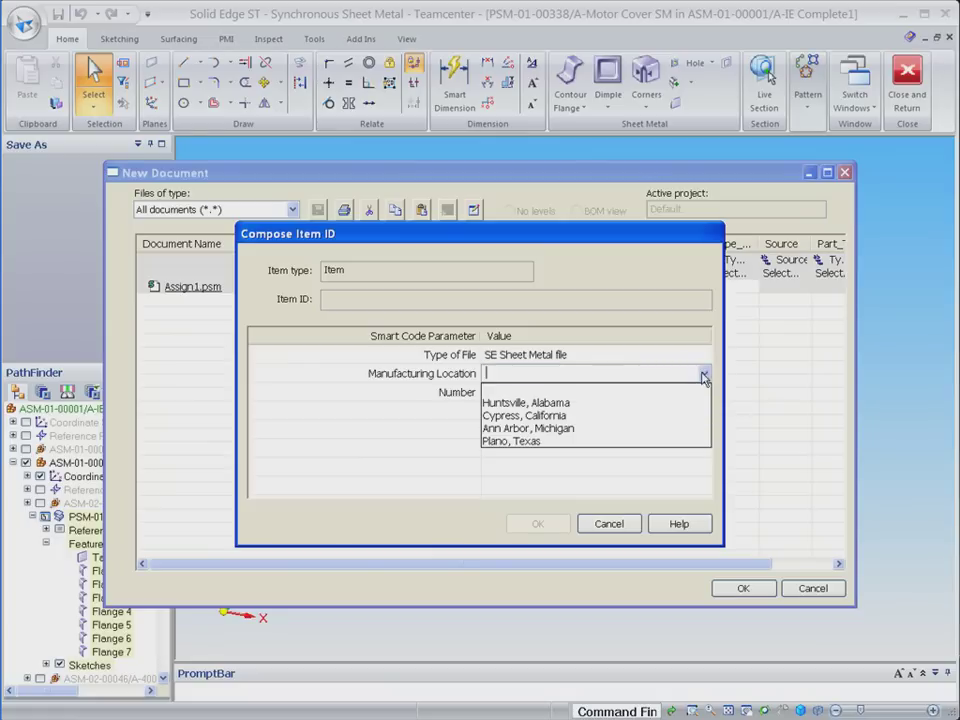
pyautogui.click(550, 402)
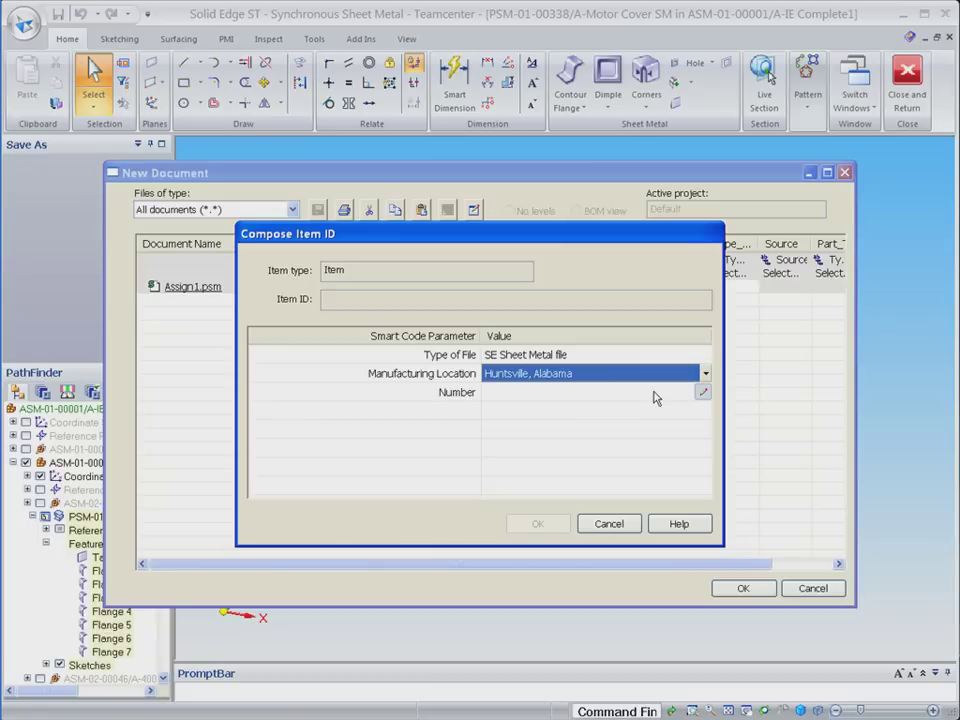
pyautogui.click(703, 393)
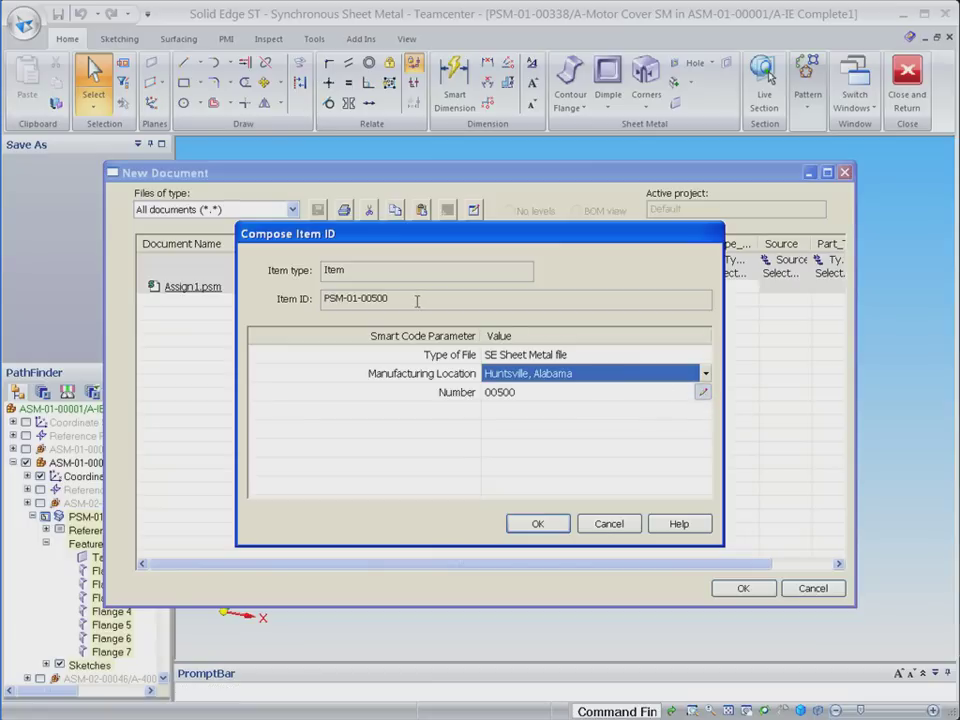
pyautogui.moveTo(417, 301); pyautogui.dragTo(304, 305)
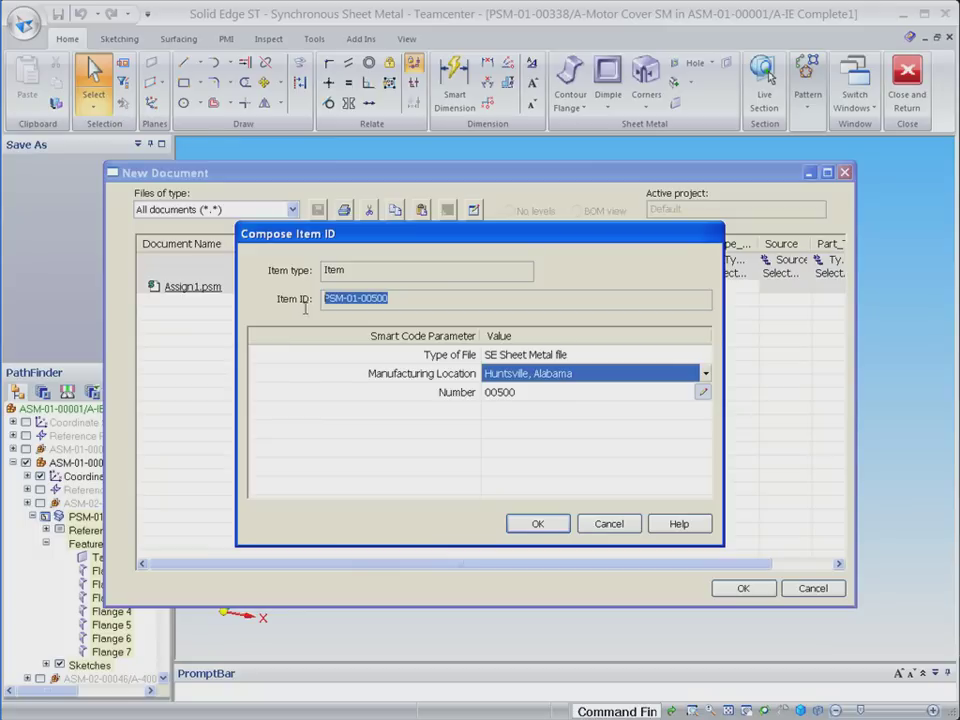
# Step: Accept the item ID, then set the part's model type to PSM and source to Mfg
pyautogui.click(539, 530)
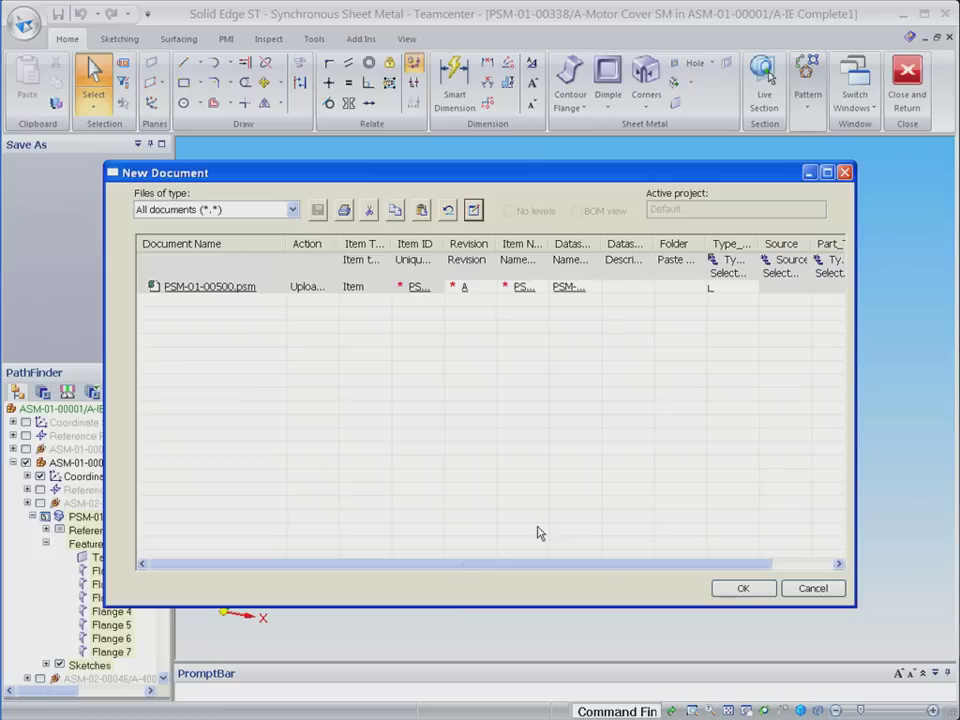
pyautogui.moveTo(628, 566); pyautogui.dragTo(771, 564)
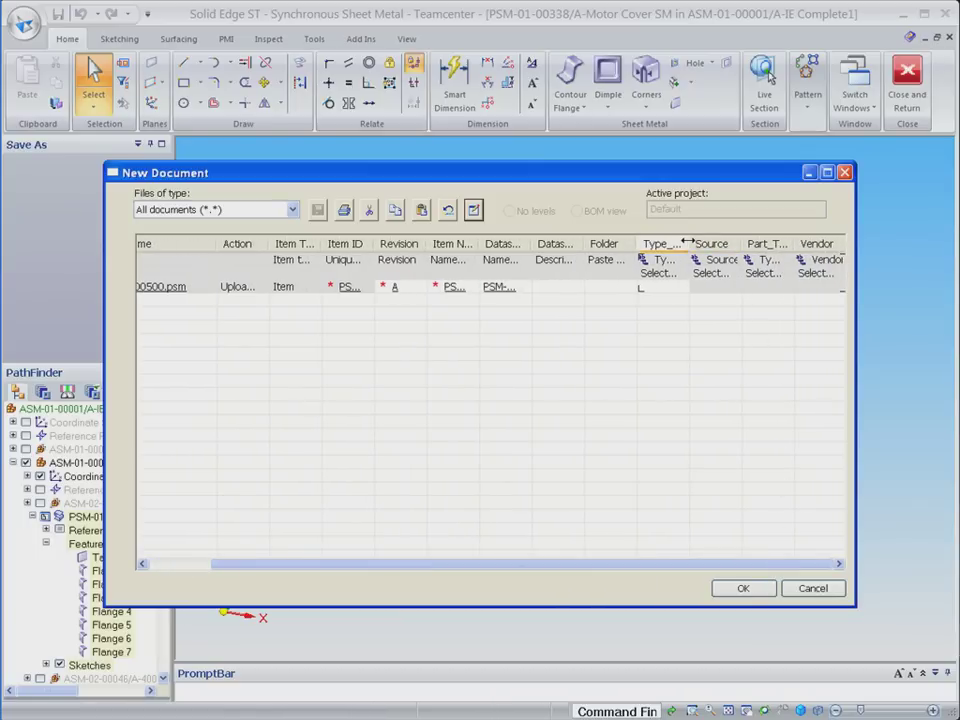
pyautogui.moveTo(688, 243); pyautogui.dragTo(725, 243)
pyautogui.click(668, 289)
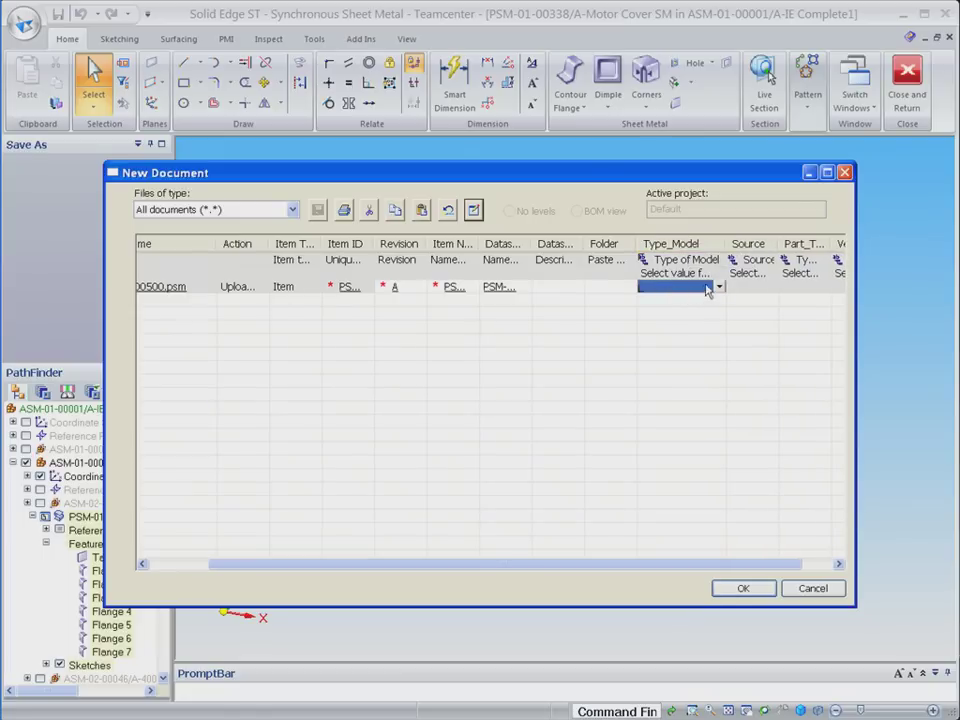
pyautogui.click(718, 288)
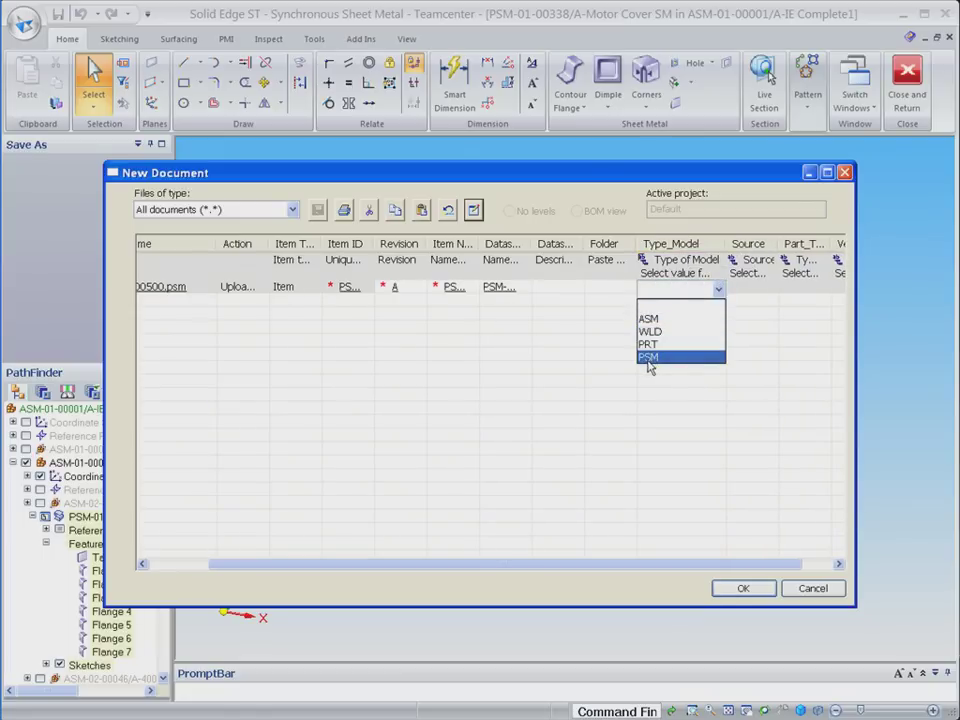
pyautogui.click(649, 346)
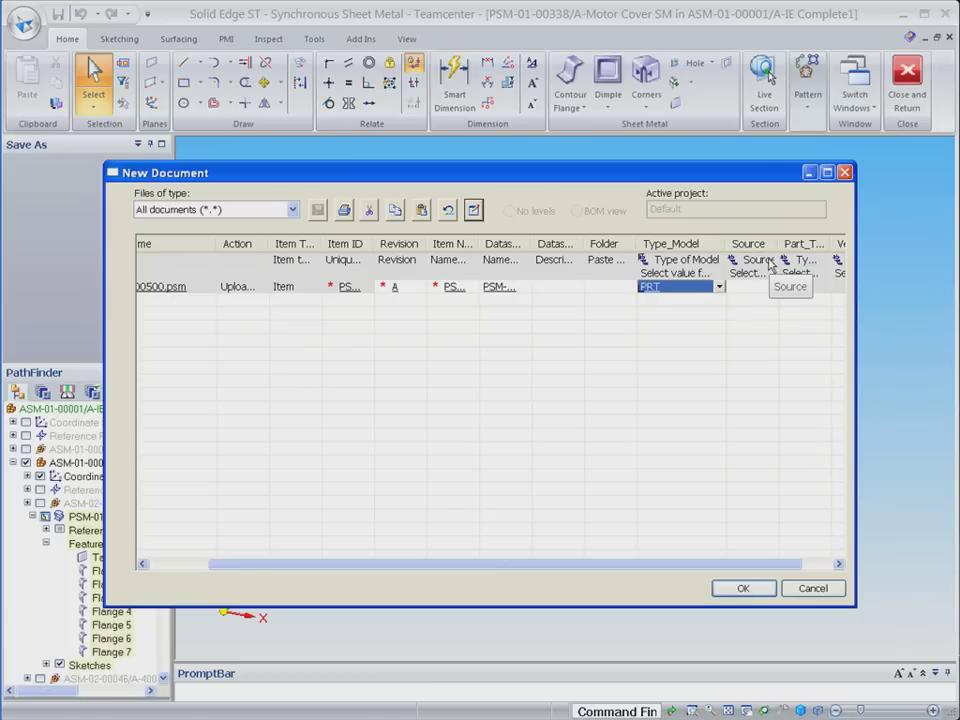
pyautogui.click(768, 290)
pyautogui.click(771, 289)
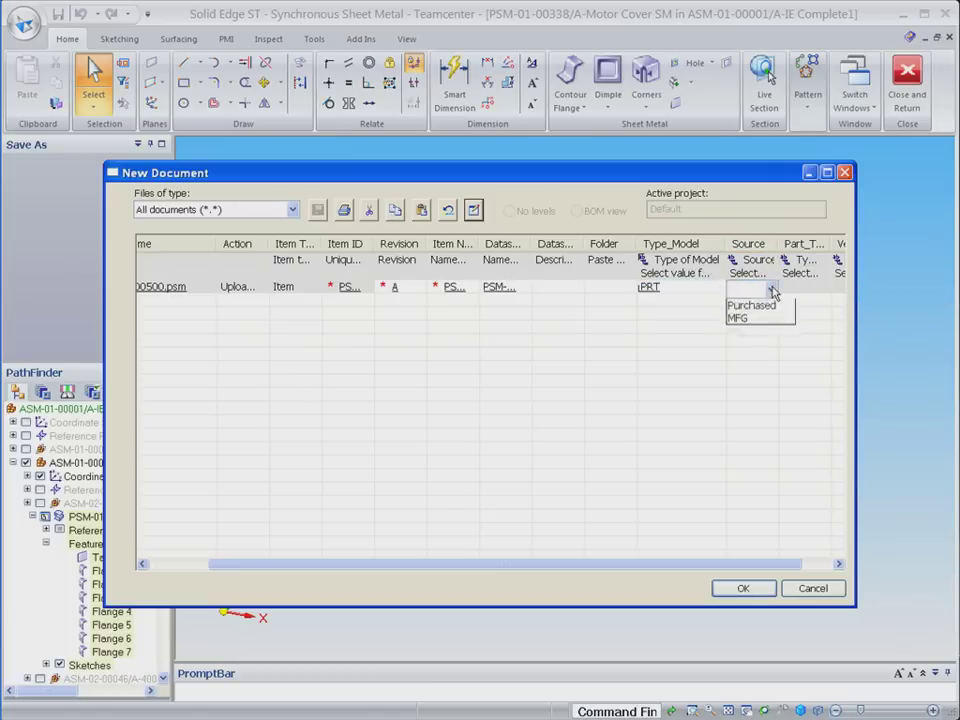
pyautogui.click(742, 331)
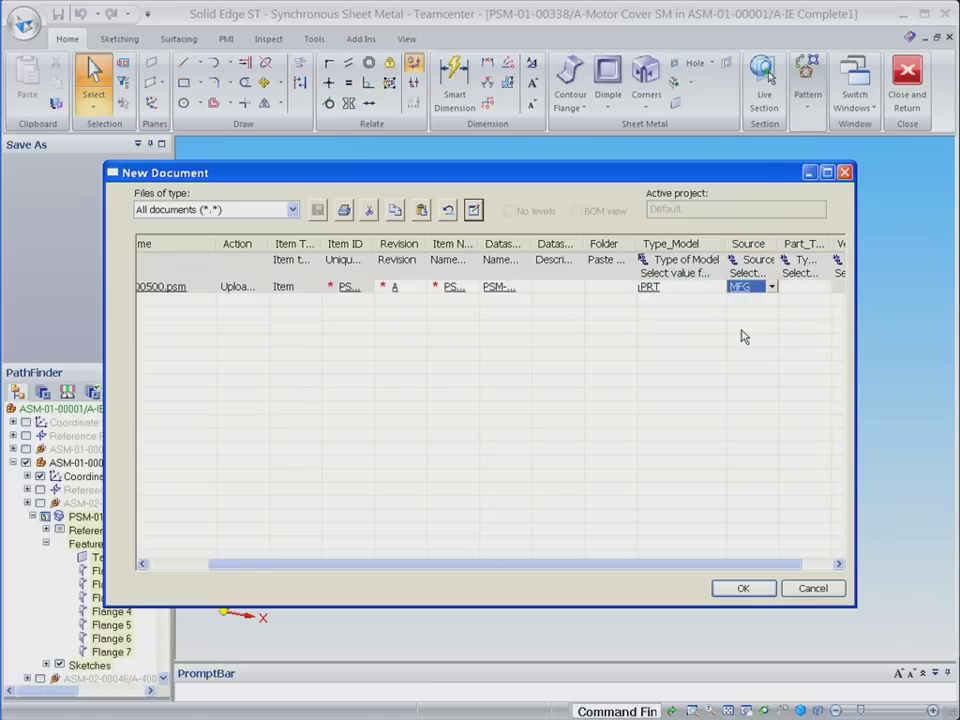
# Step: Set part type NA and vendor 'ACME Fabricator', then create the part PSM-01-00500
pyautogui.click(810, 289)
pyautogui.click(818, 292)
pyautogui.write('ACME')
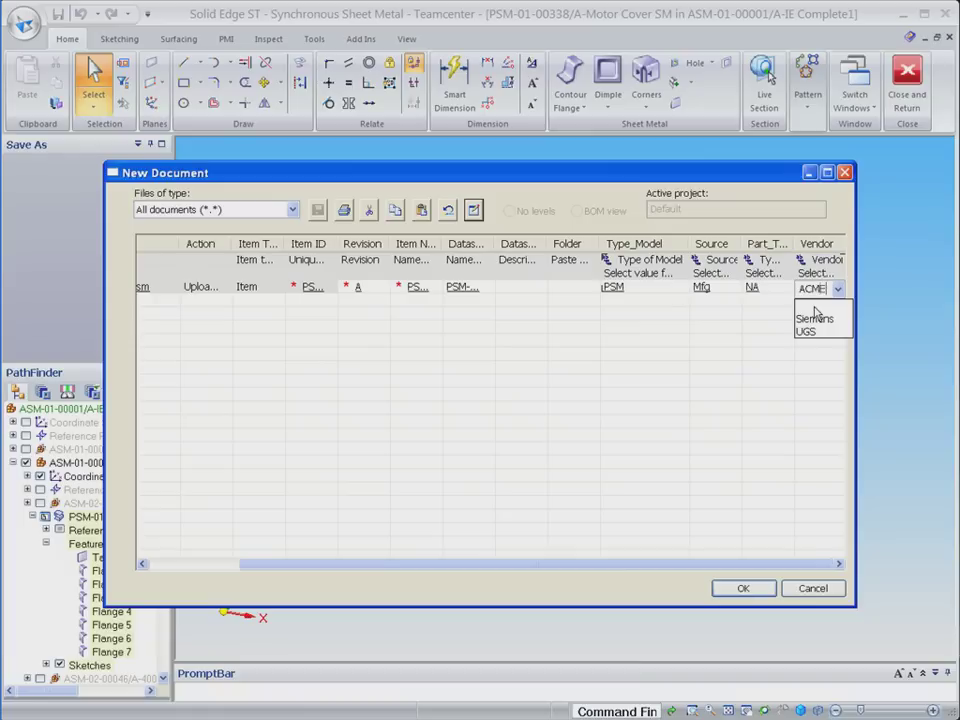
pyautogui.write(' Fabricator')
pyautogui.press('Return')
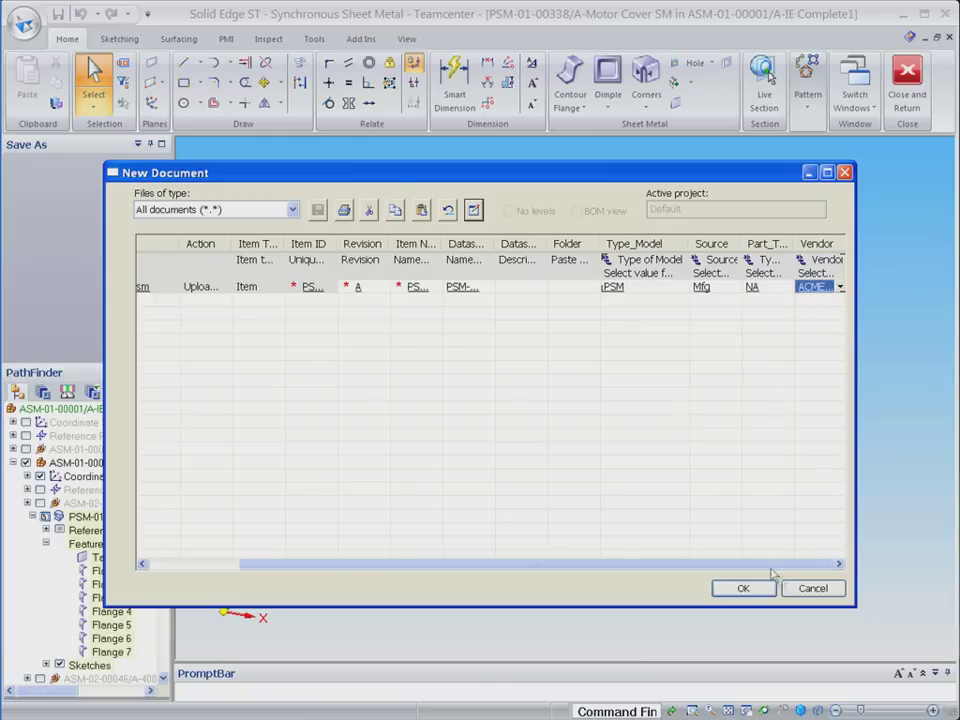
pyautogui.click(744, 588)
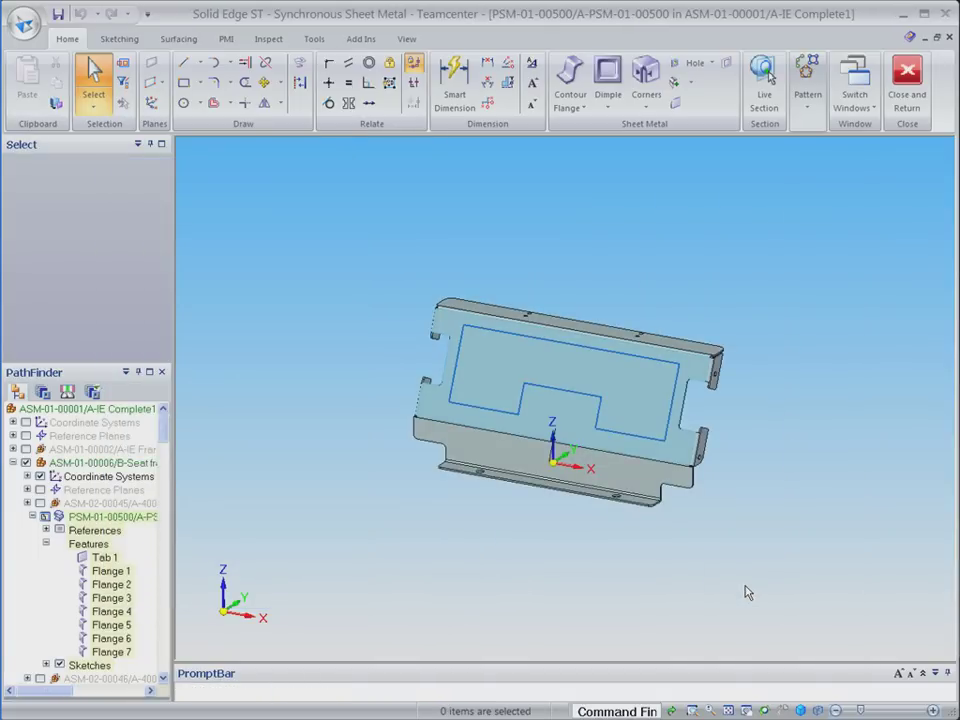
# Step: Place a louver on the cover's flat face, fill-pattern it, then return to the assembly
pyautogui.click(608, 107)
pyautogui.click(622, 148)
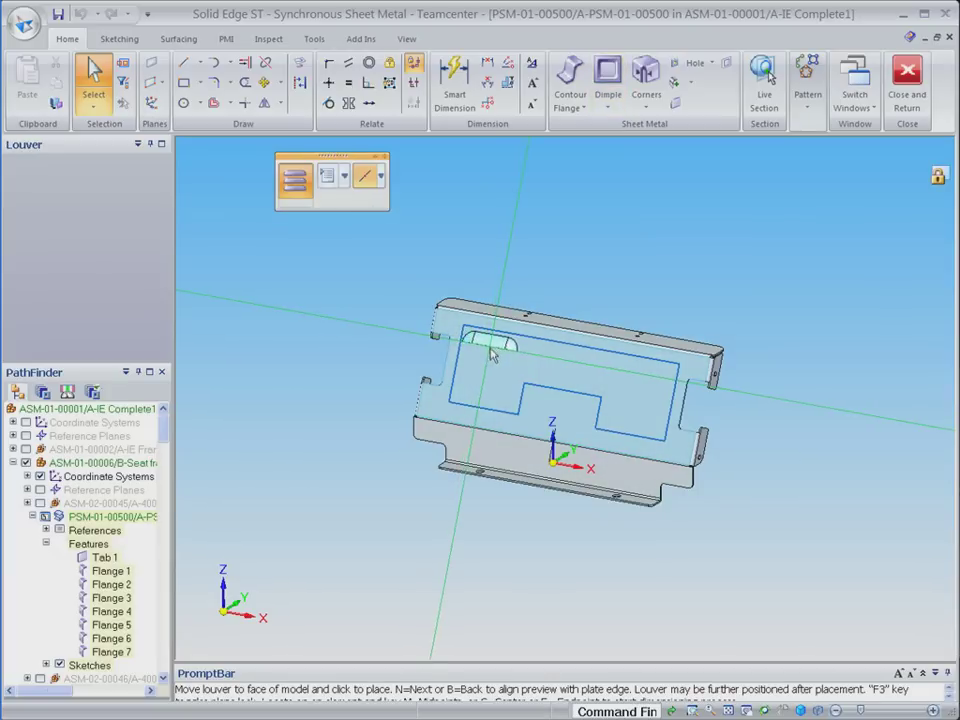
pyautogui.click(496, 358)
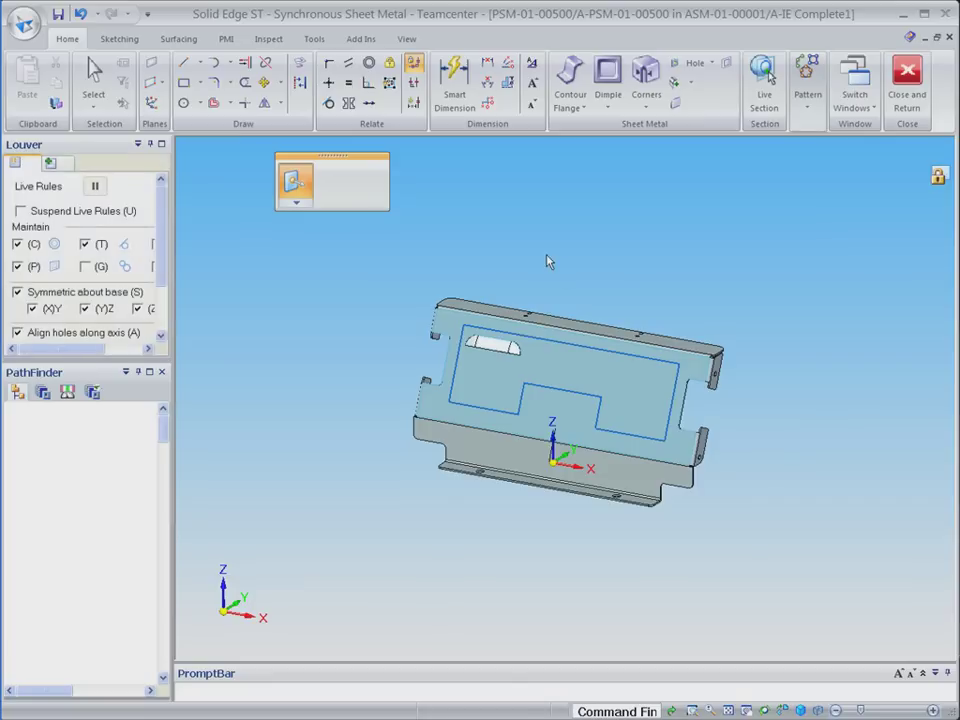
pyautogui.click(412, 210)
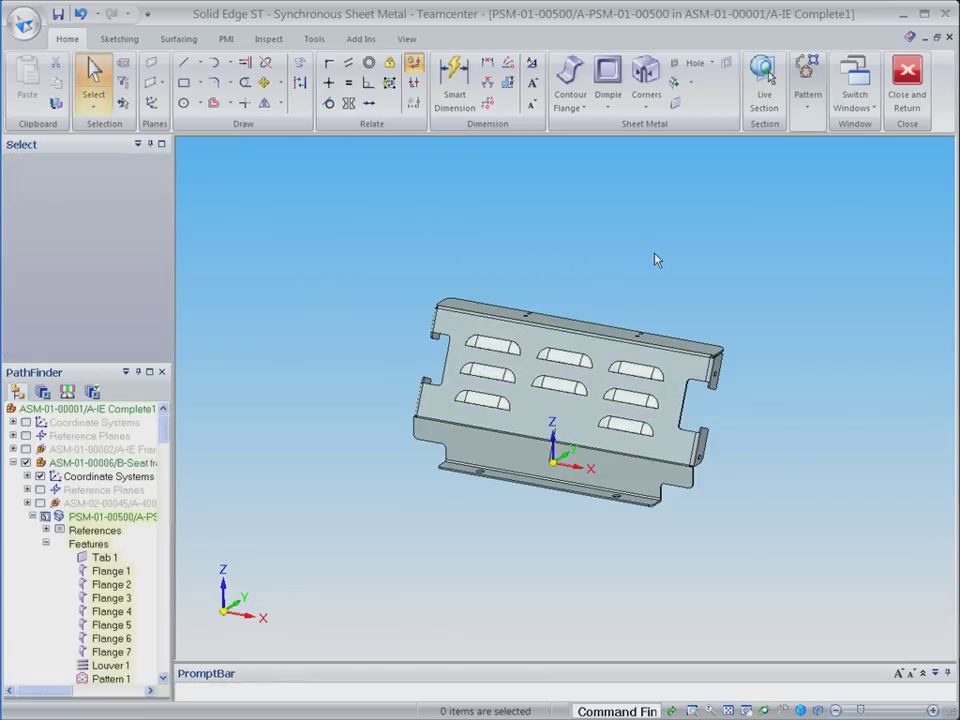
pyautogui.click(907, 85)
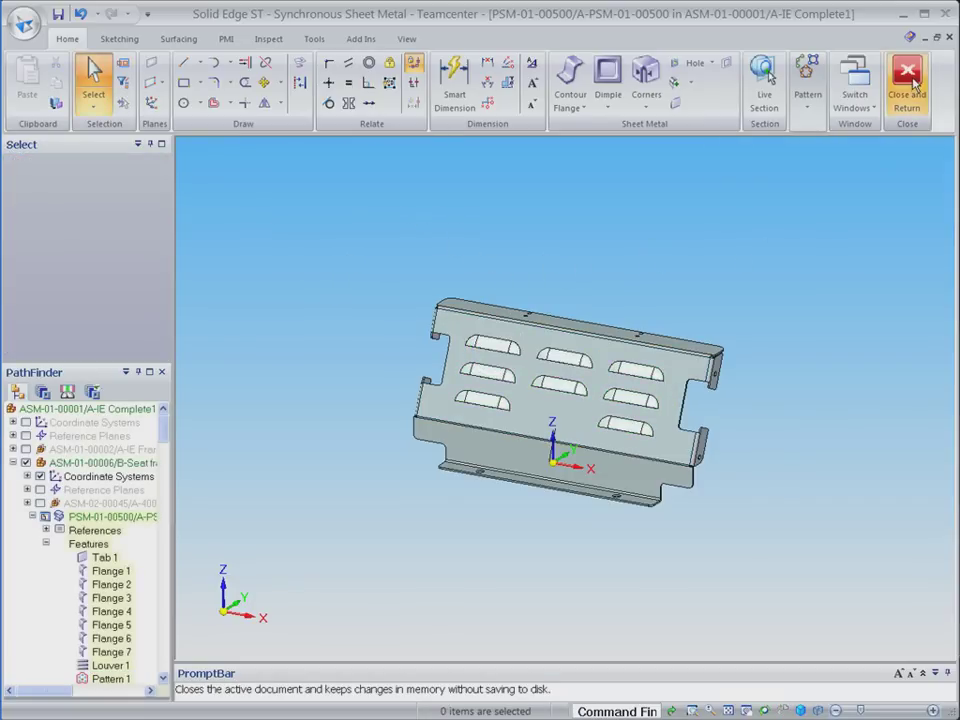
# Step: Close and save the assembly, checking in ASM-01-00001, ASM-01-00006 and PSM-01-00500
pyautogui.click(24, 24)
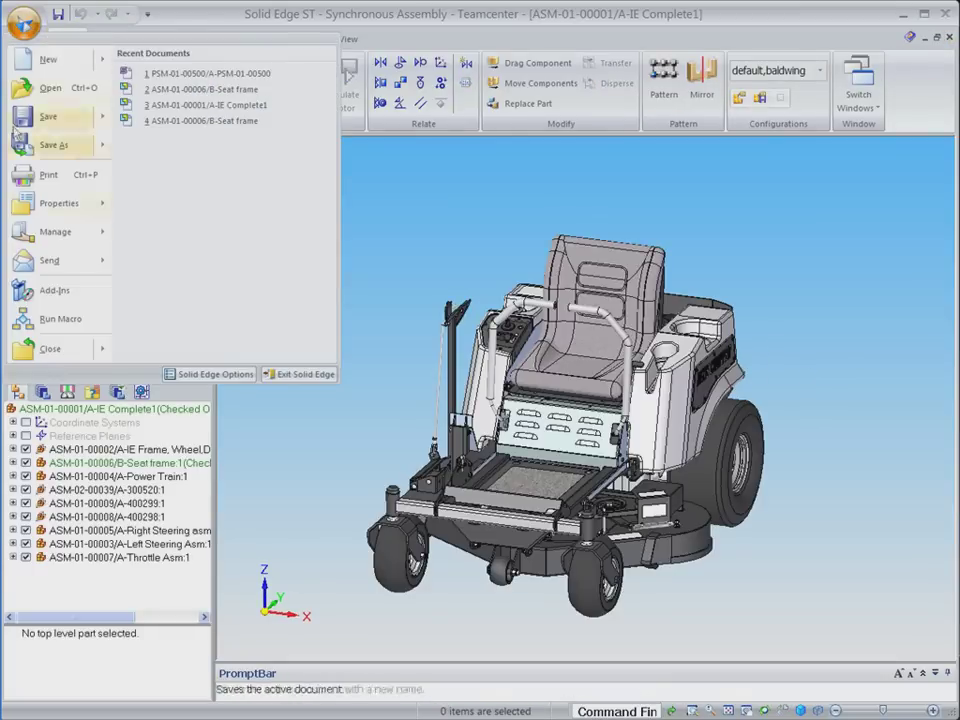
pyautogui.click(48, 351)
pyautogui.click(412, 376)
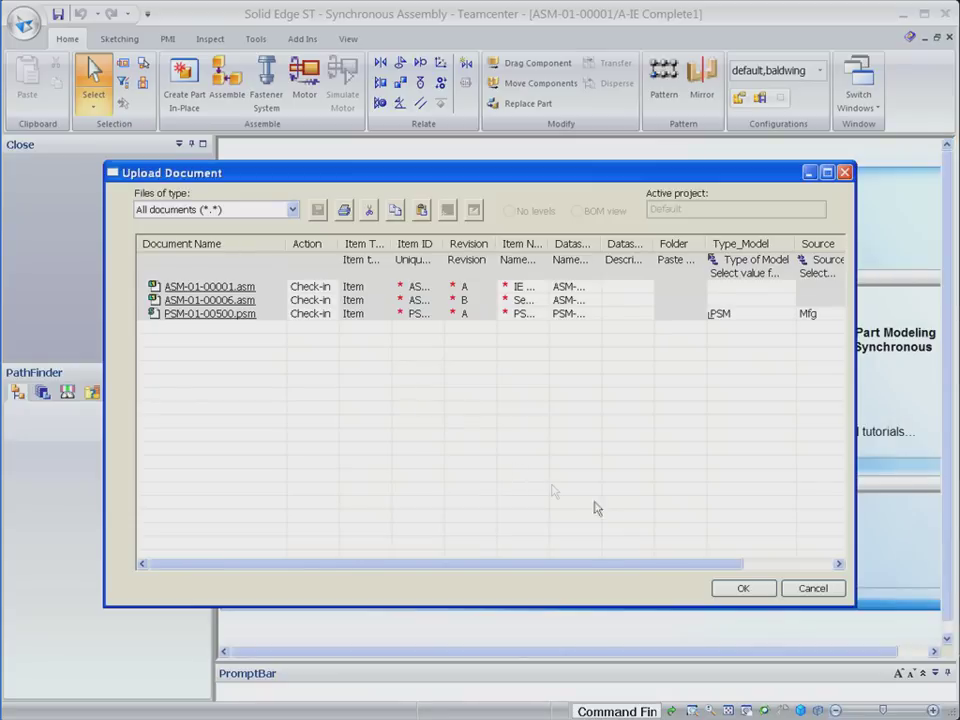
pyautogui.click(743, 590)
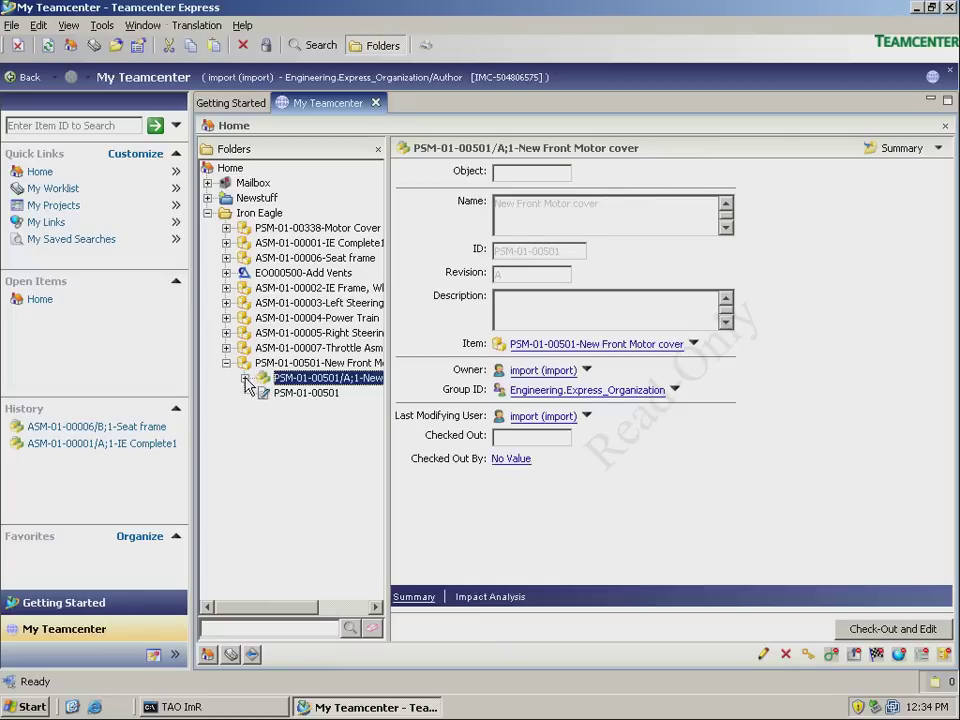
# Step: Review PSM-01-00501's master form and louvered 3-D model, then expand ASM-01-00001
pyautogui.click(245, 379)
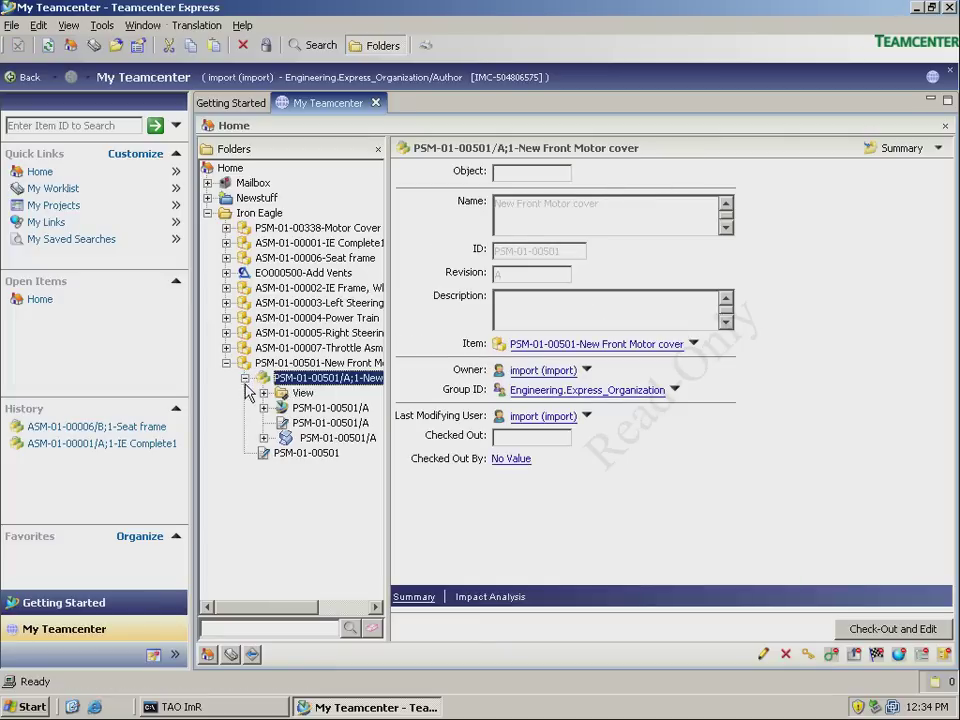
pyautogui.click(322, 423)
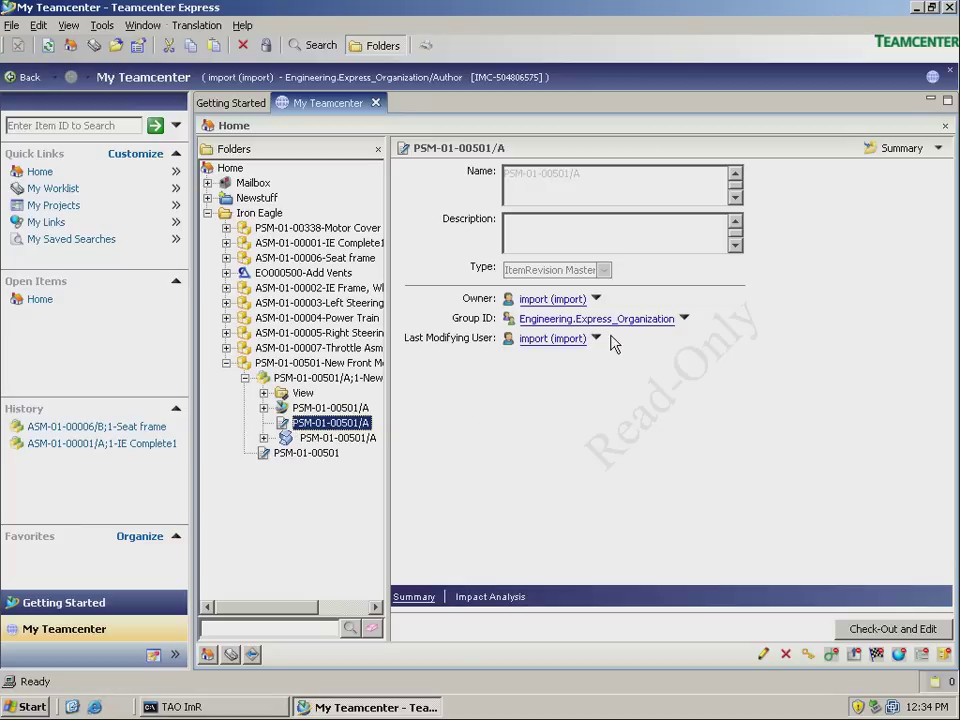
pyautogui.click(938, 148)
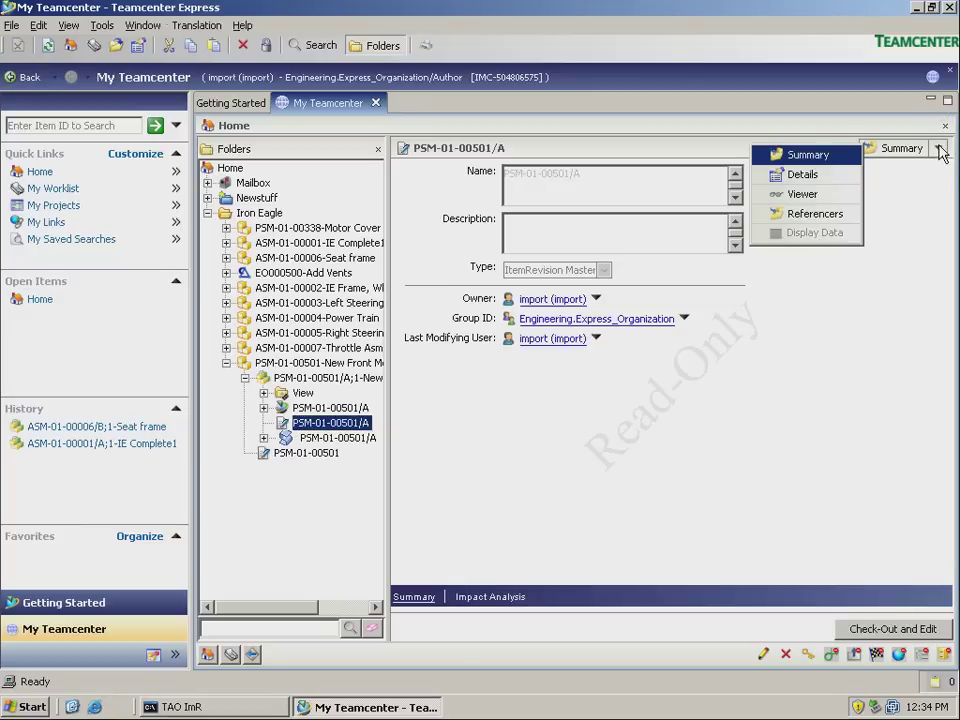
pyautogui.click(803, 194)
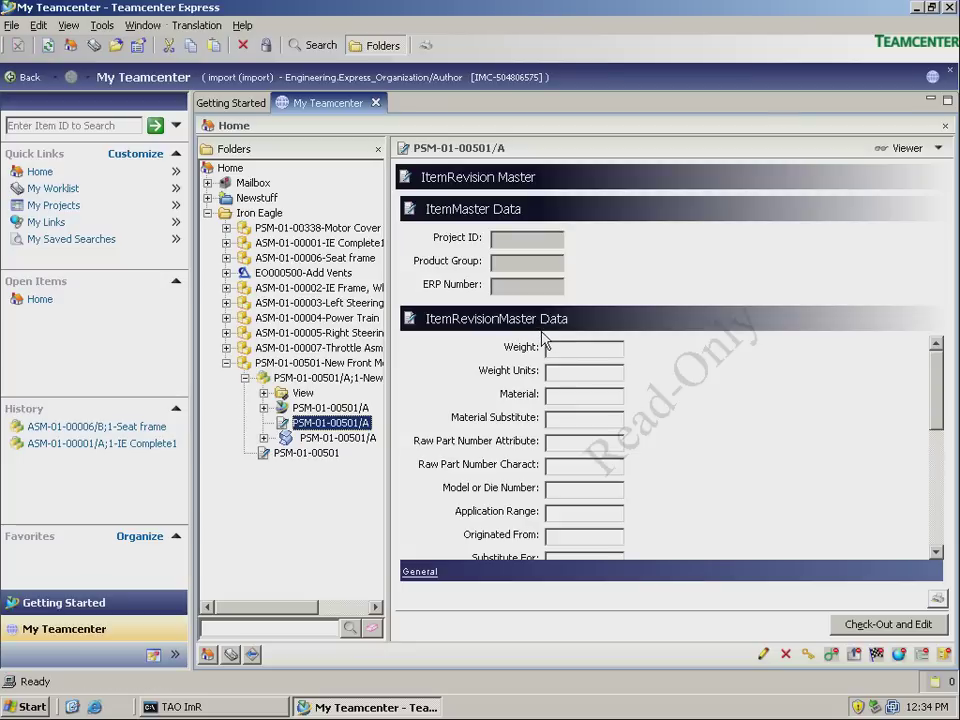
pyautogui.scroll(-8, 882, 408)
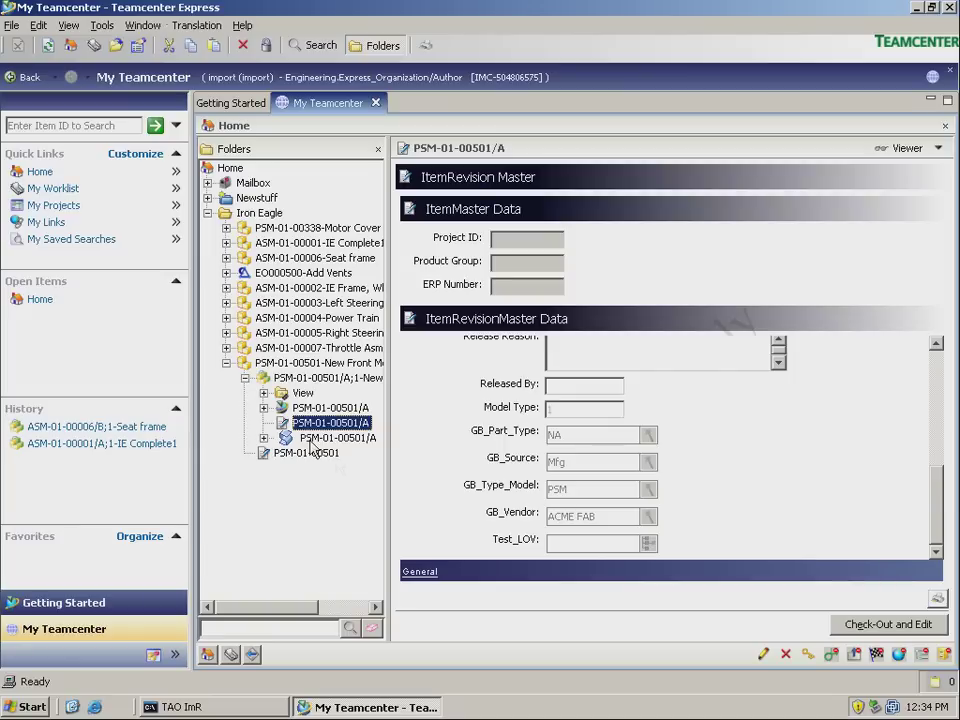
pyautogui.click(305, 378)
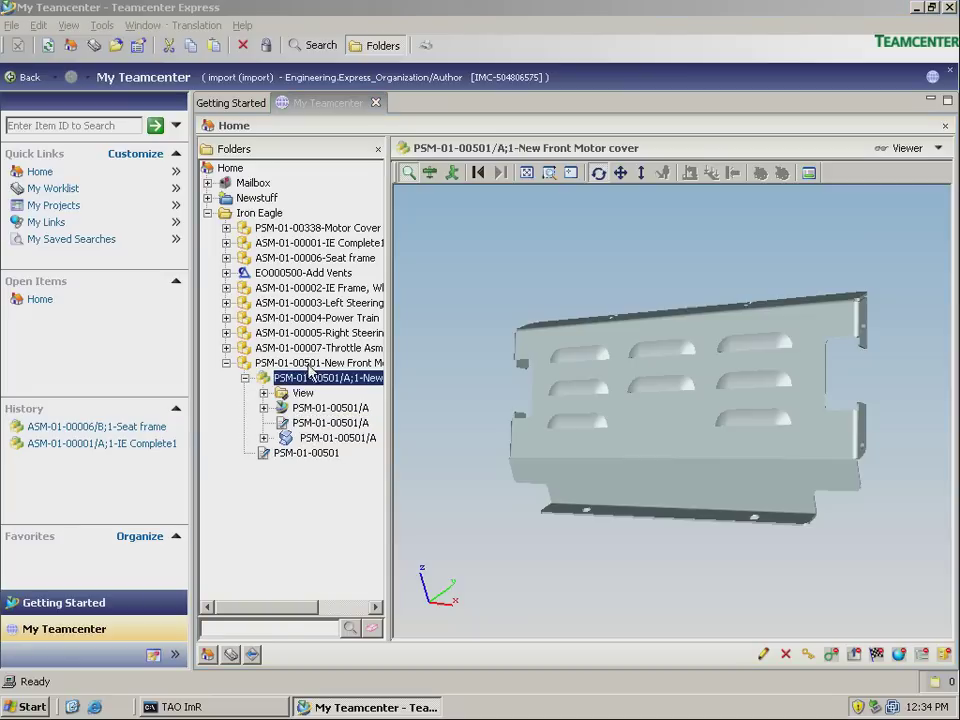
pyautogui.click(226, 243)
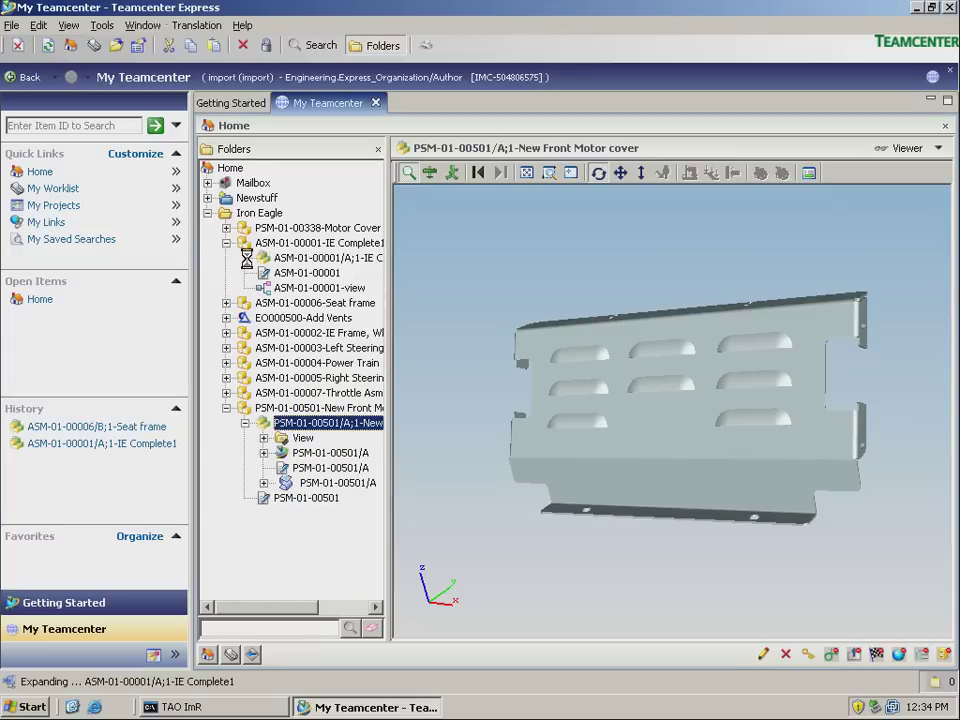